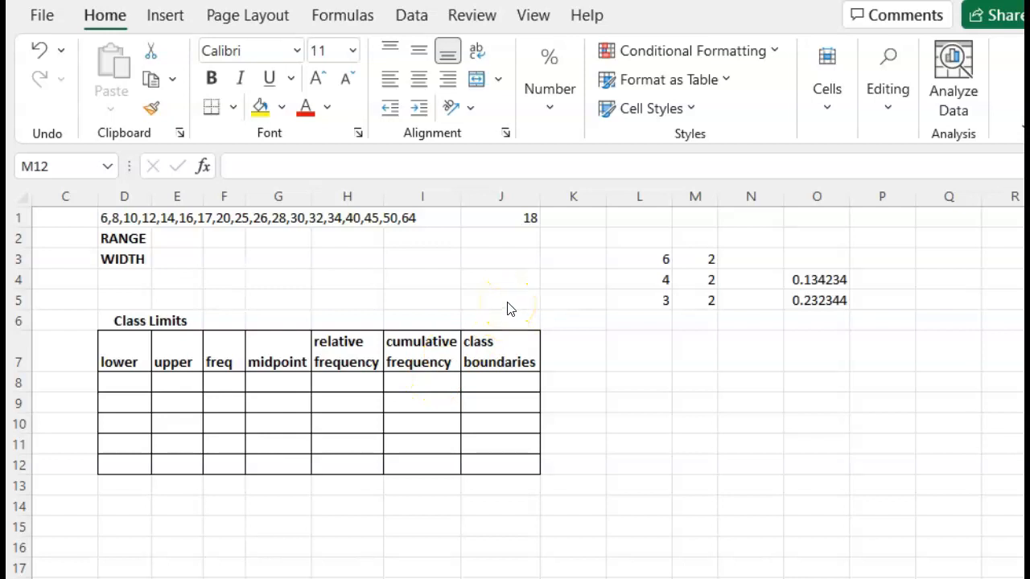
pyautogui.click(527, 279)
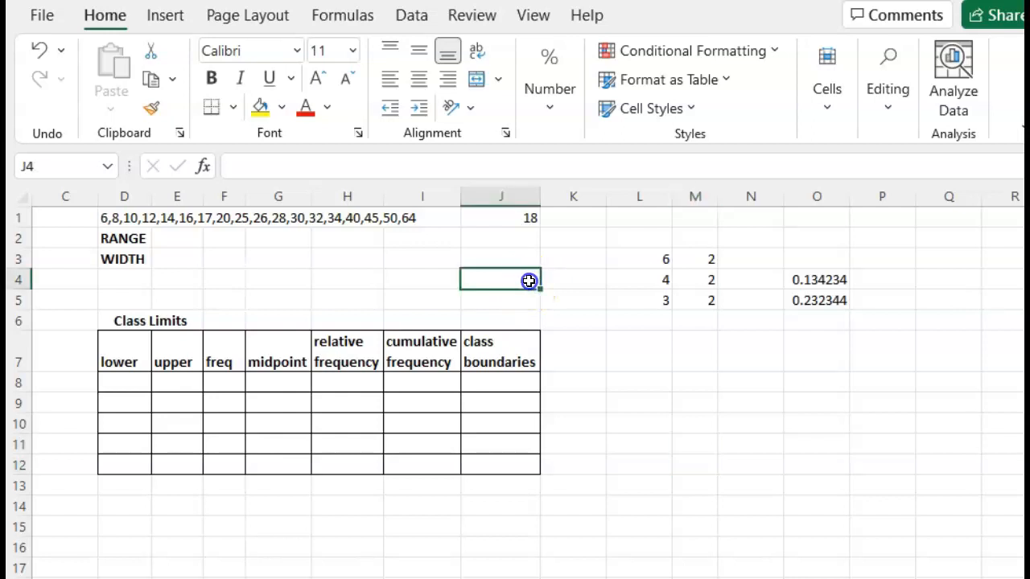
pyautogui.click(443, 279)
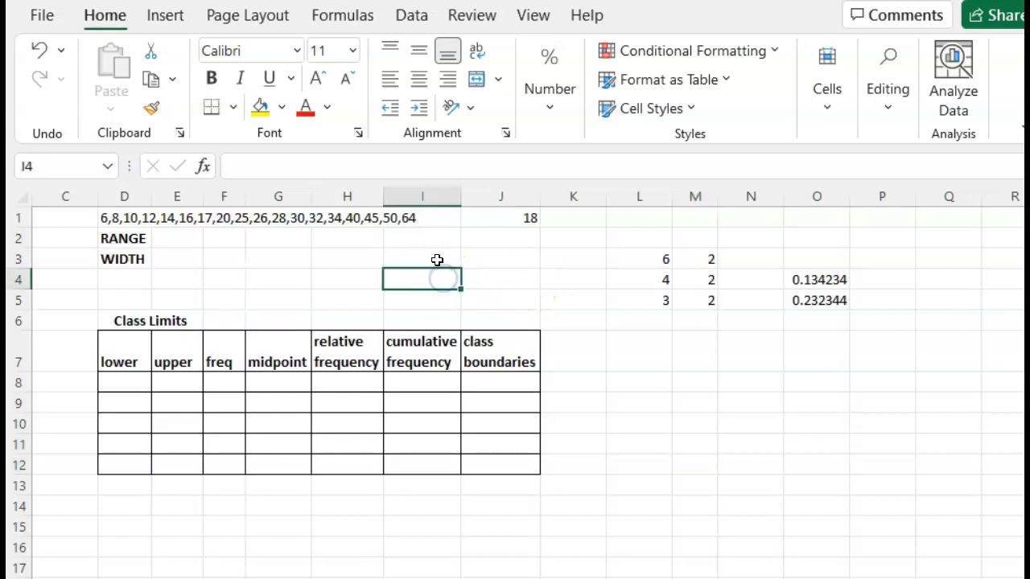
pyautogui.click(436, 259)
pyautogui.click(490, 259)
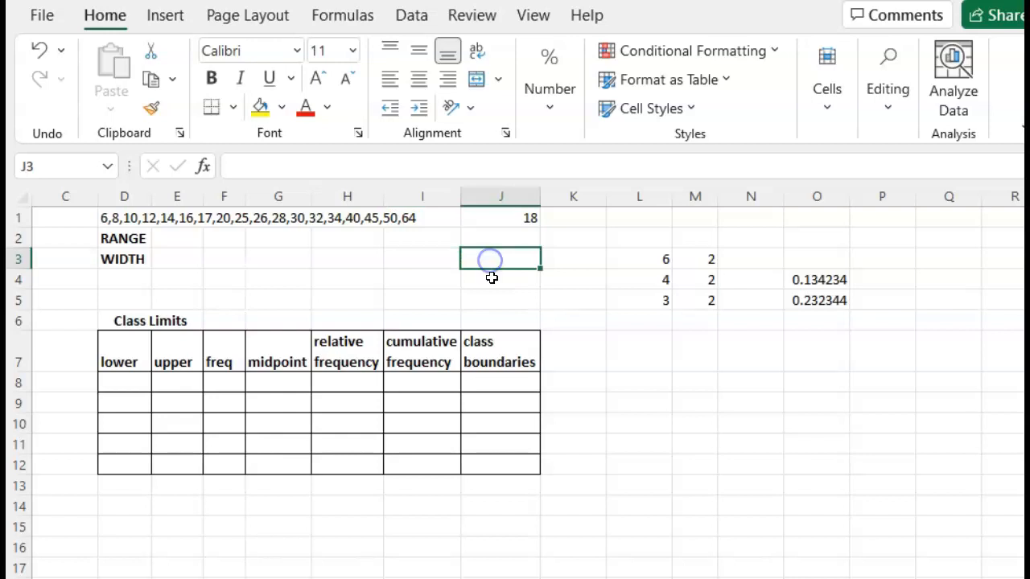
pyautogui.click(491, 279)
pyautogui.click(496, 299)
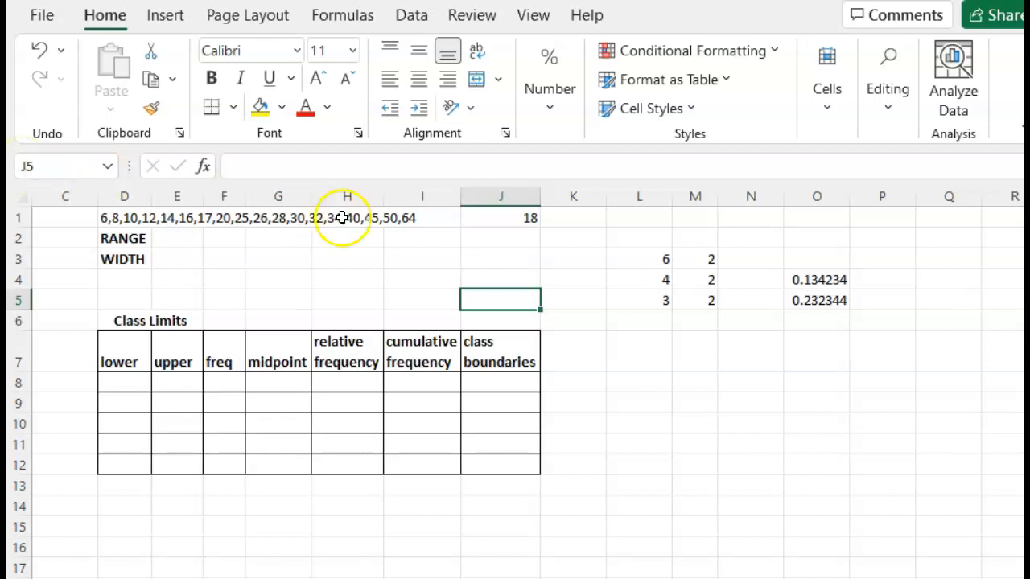
# Step: Enter a formula adding 6, 4 and 3 in L6, below the column of numbers
pyautogui.click(640, 326)
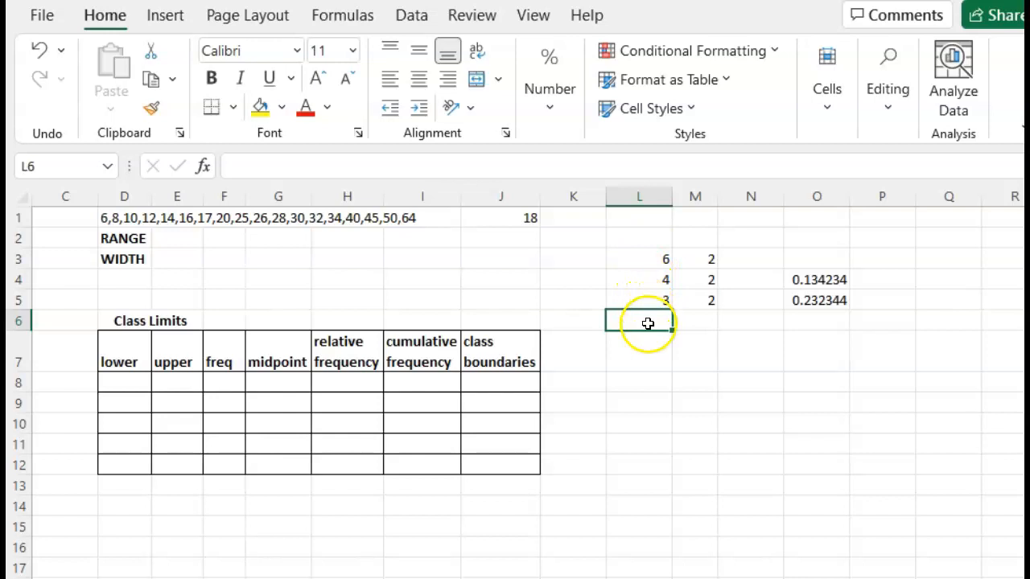
pyautogui.write('=')
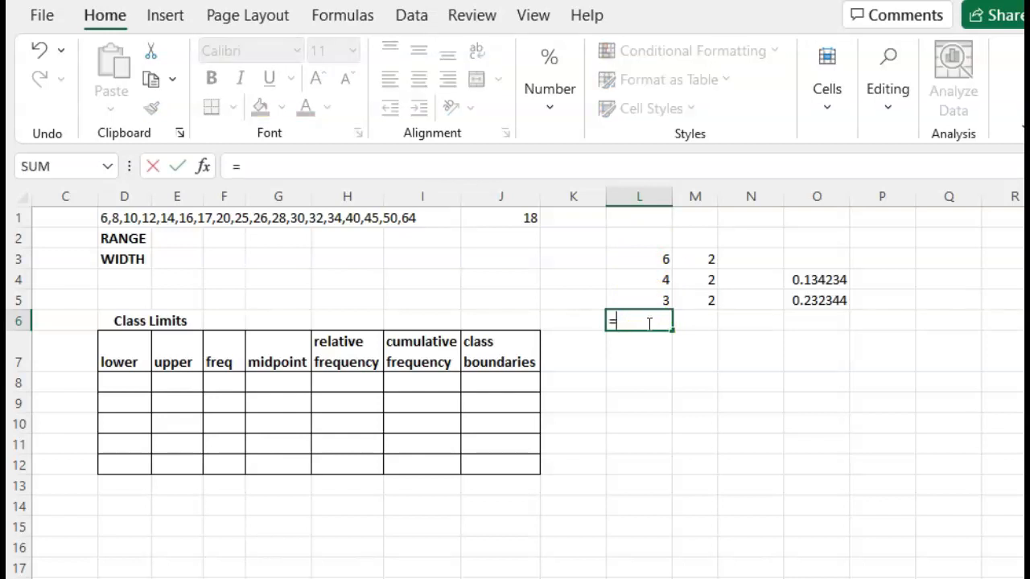
pyautogui.write('6+4+3')
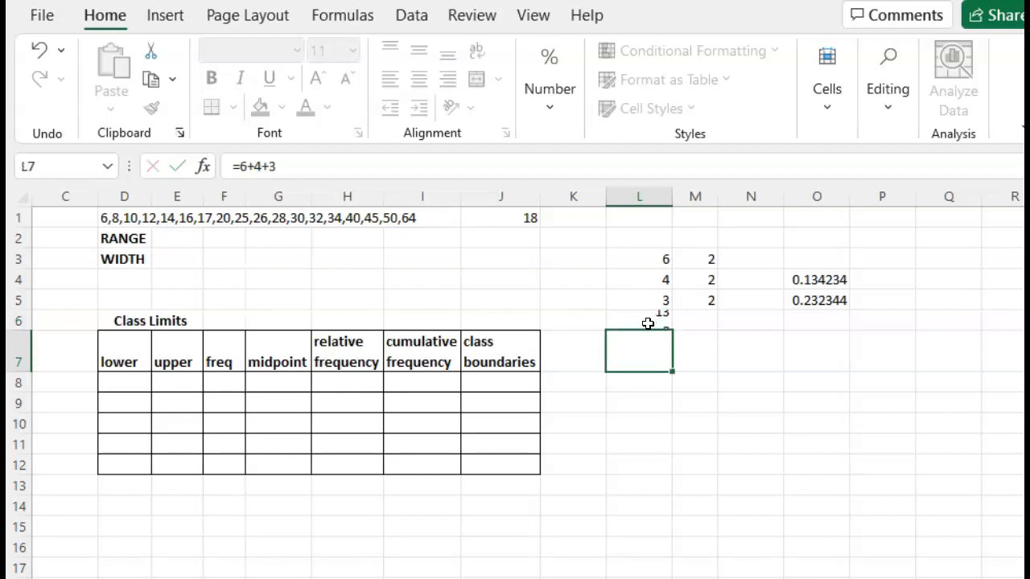
pyautogui.press('Return')
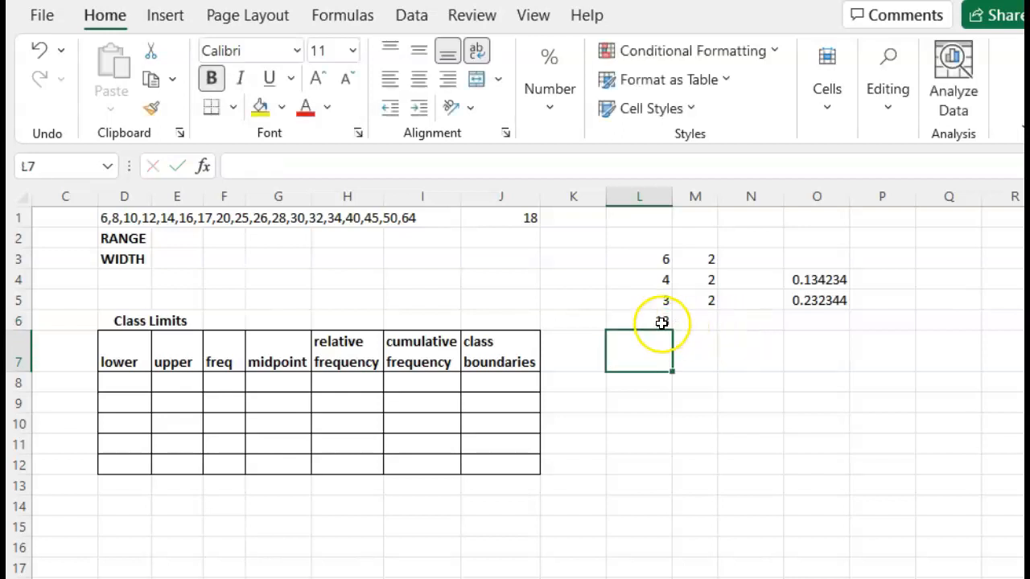
# Step: Replace the formula in L6 with one summing cells L3, L4 and L5
pyautogui.click(661, 322)
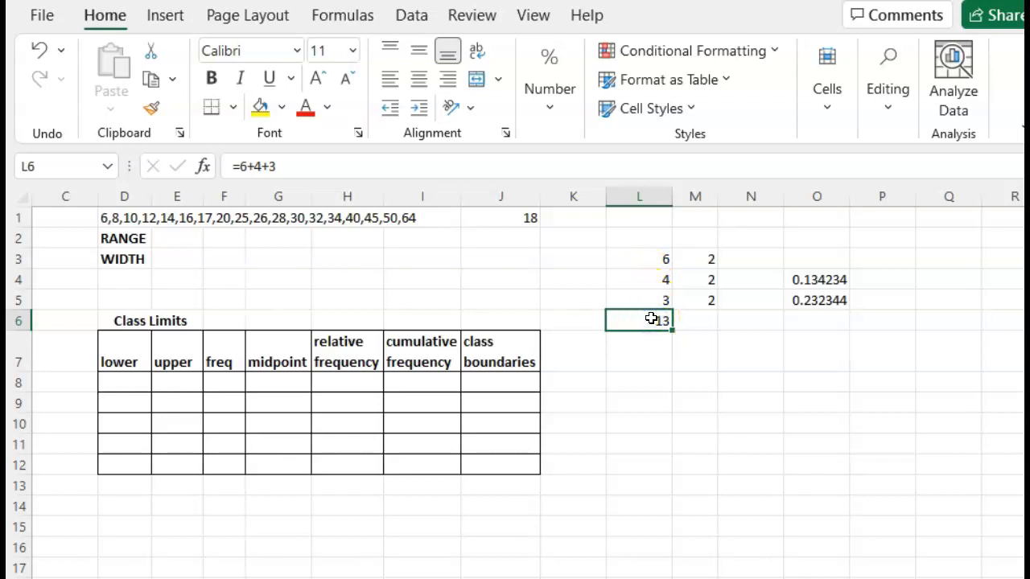
pyautogui.write('=')
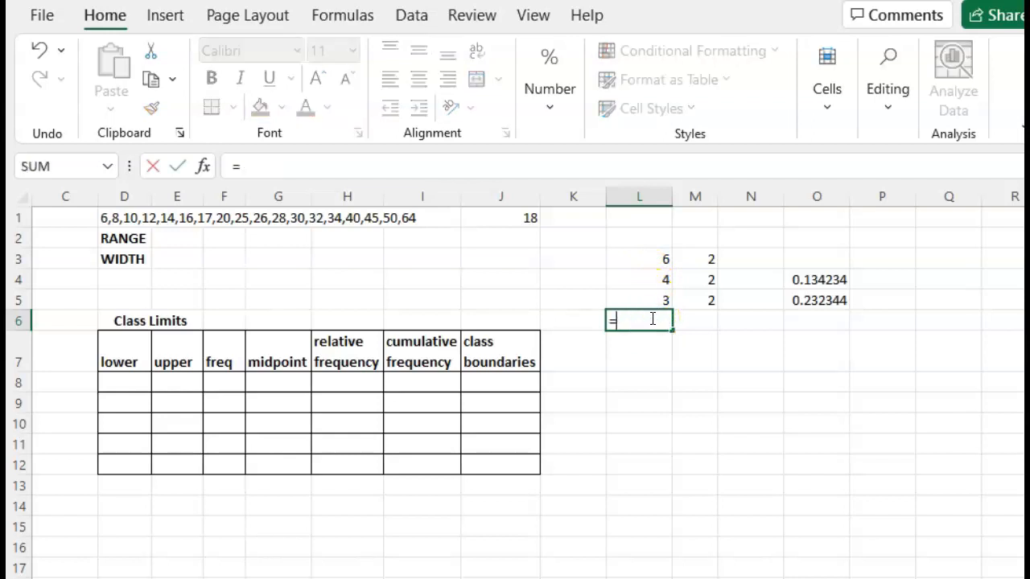
pyautogui.click(654, 255)
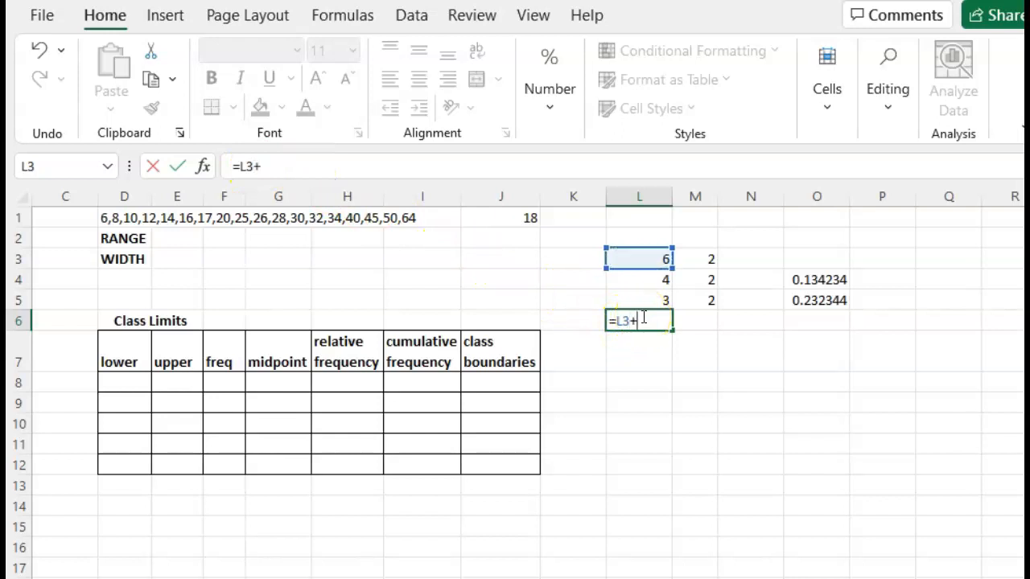
pyautogui.click(655, 287)
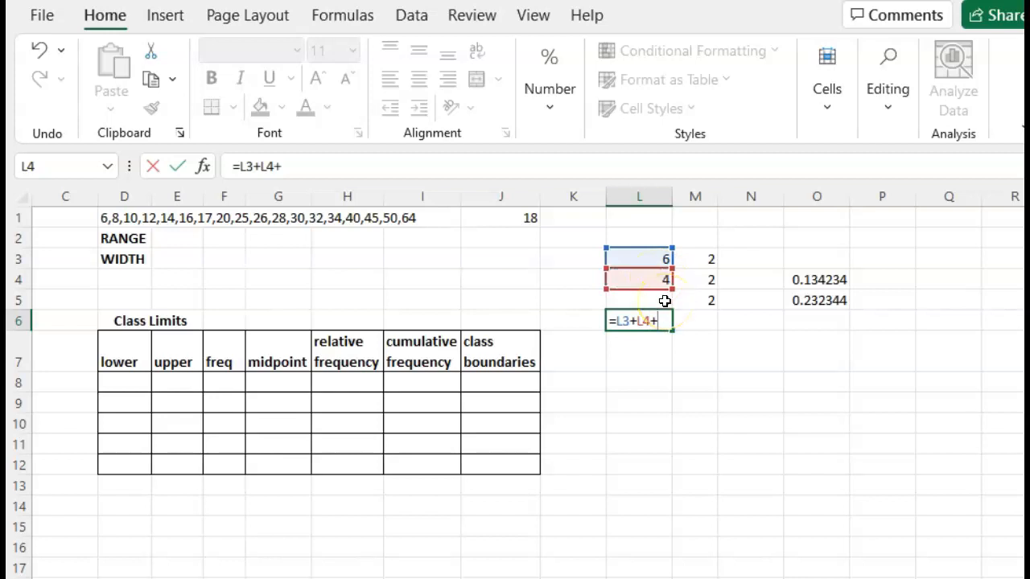
pyautogui.click(664, 301)
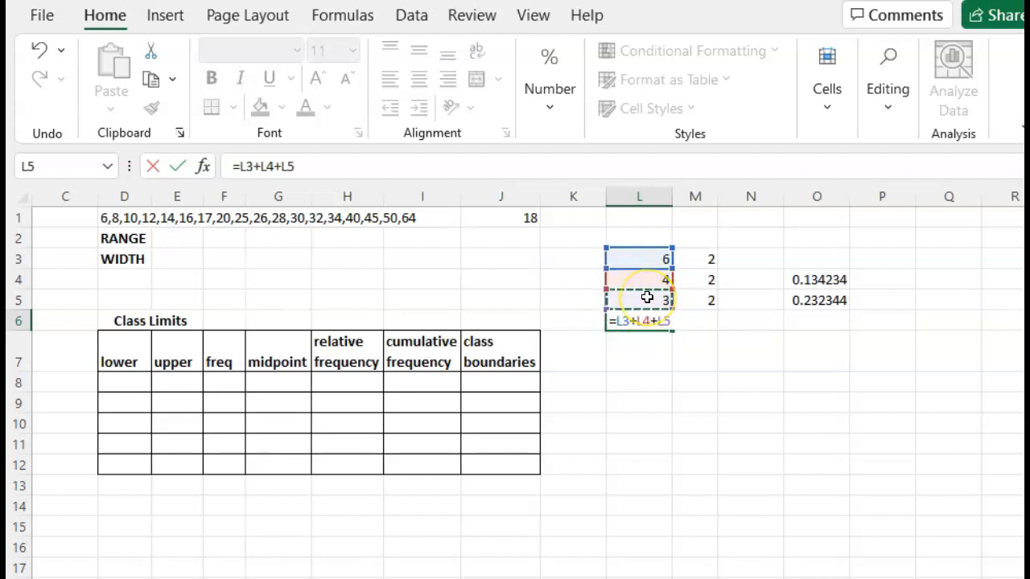
pyautogui.press('Return')
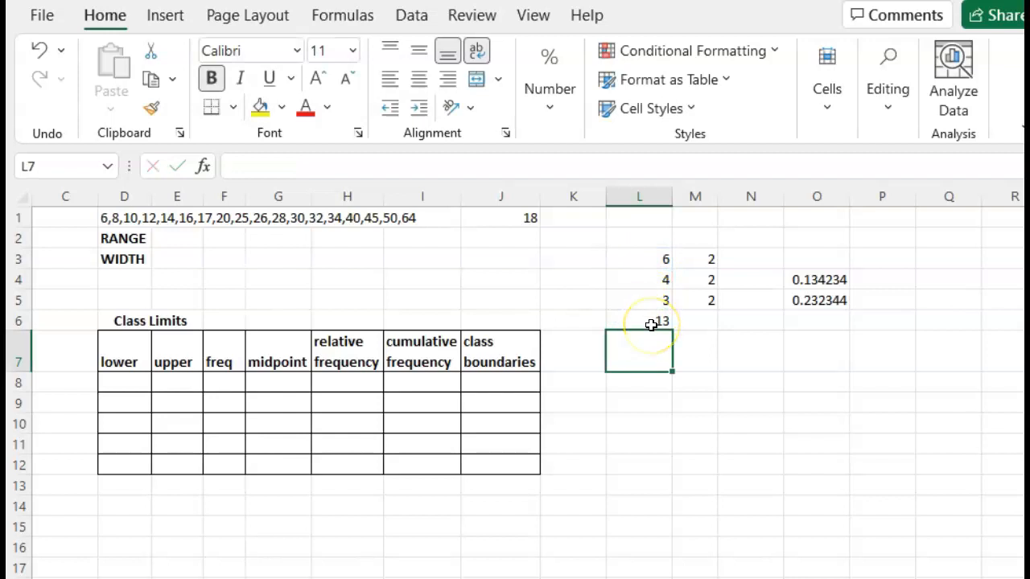
# Step: Change the value in L3 to 7
pyautogui.click(652, 325)
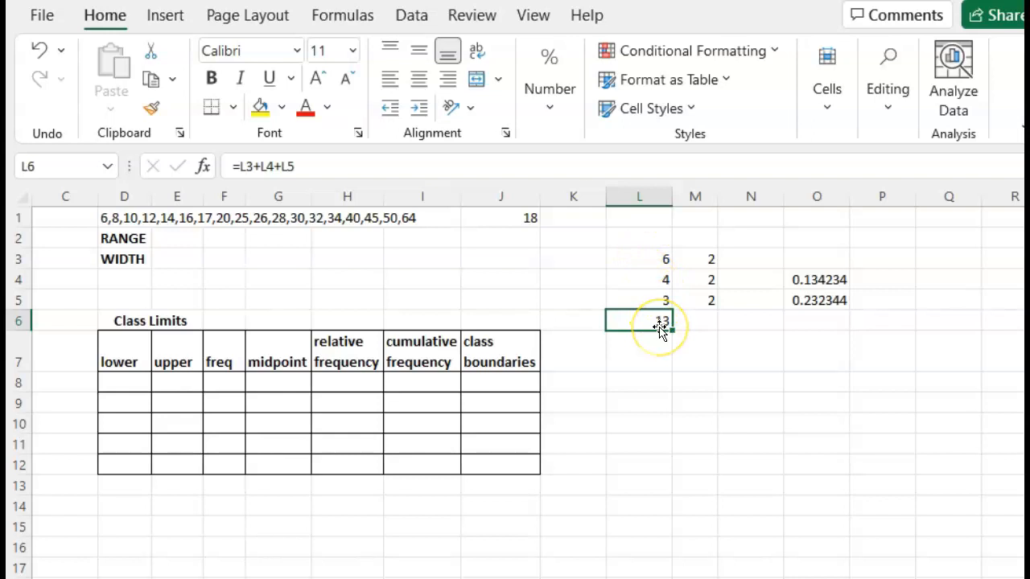
pyautogui.click(658, 257)
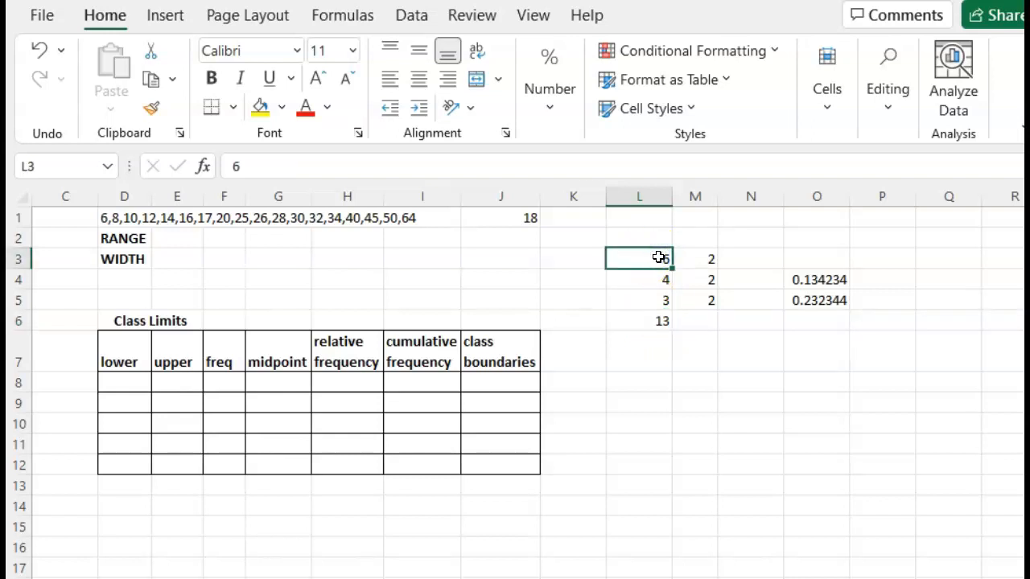
pyautogui.write('7')
pyautogui.press('Return')
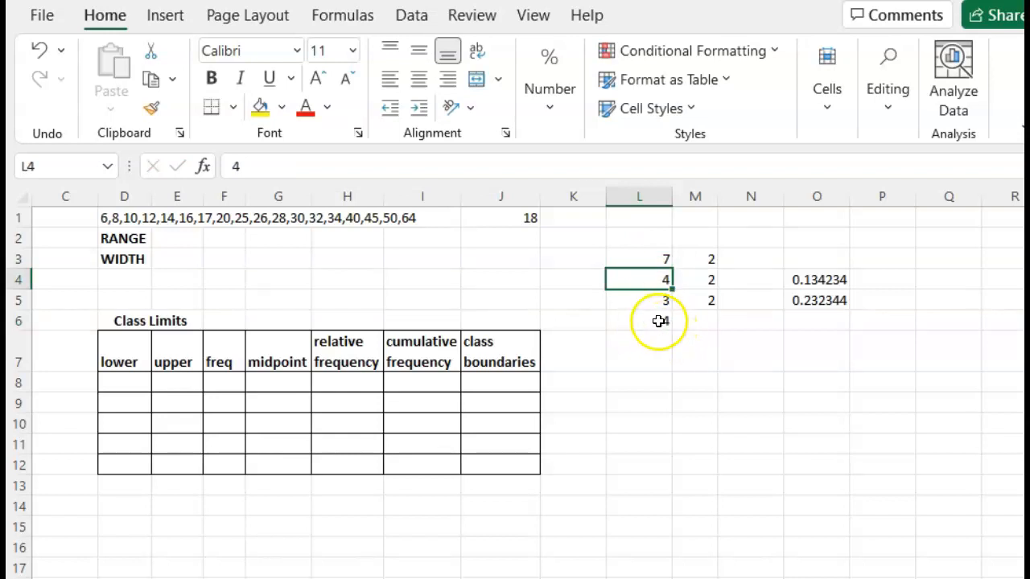
# Step: Change the value in L4 to 10
pyautogui.click(658, 321)
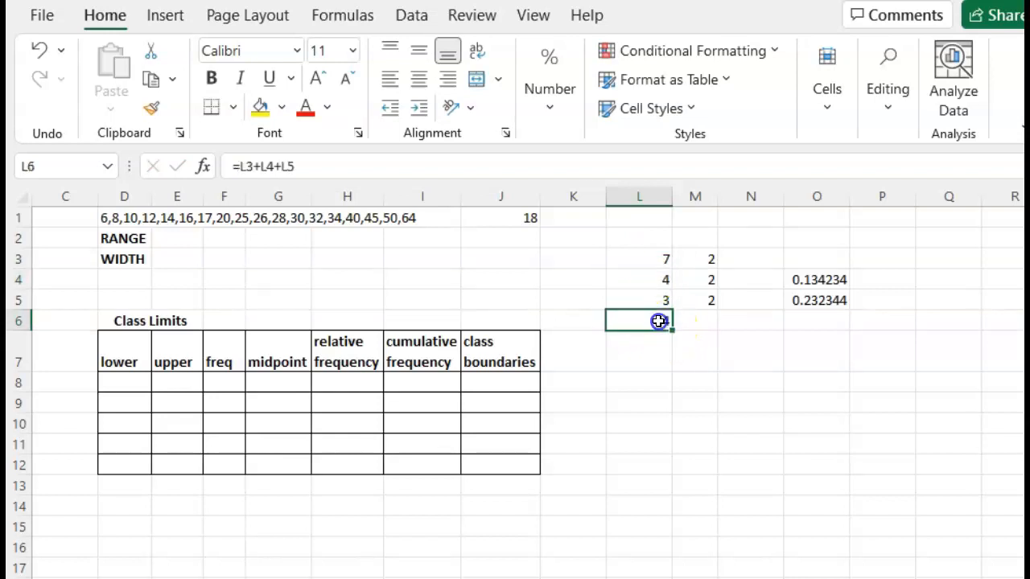
pyautogui.click(657, 279)
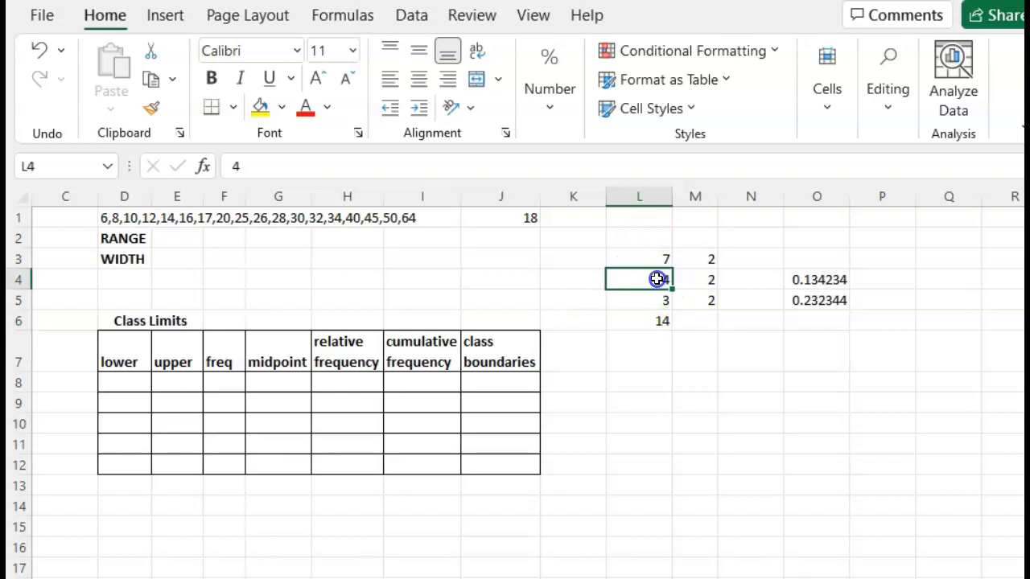
pyautogui.write('10')
pyautogui.press('Return')
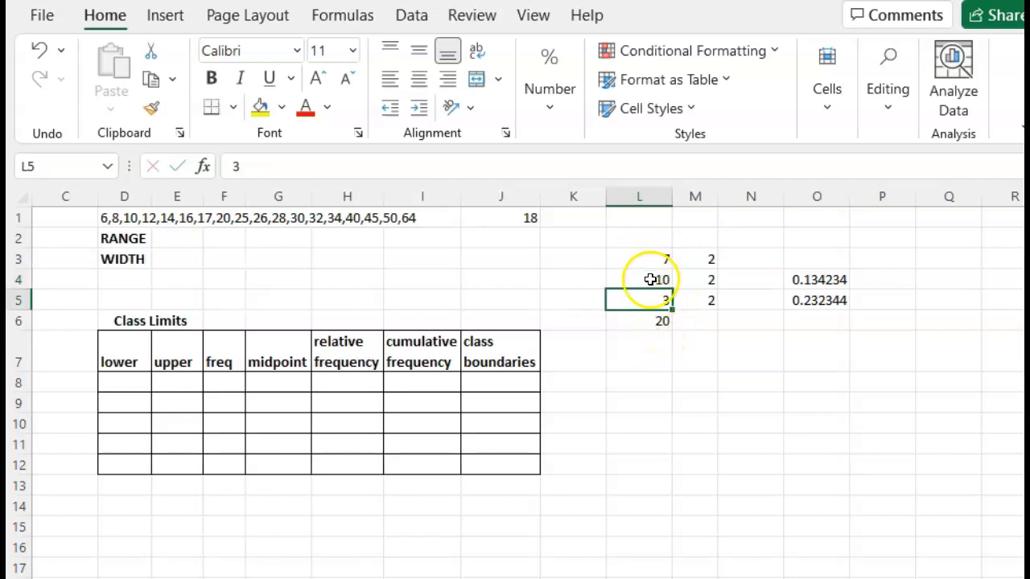
# Step: Copy the sum formula from L6 into M6
pyautogui.click(658, 320)
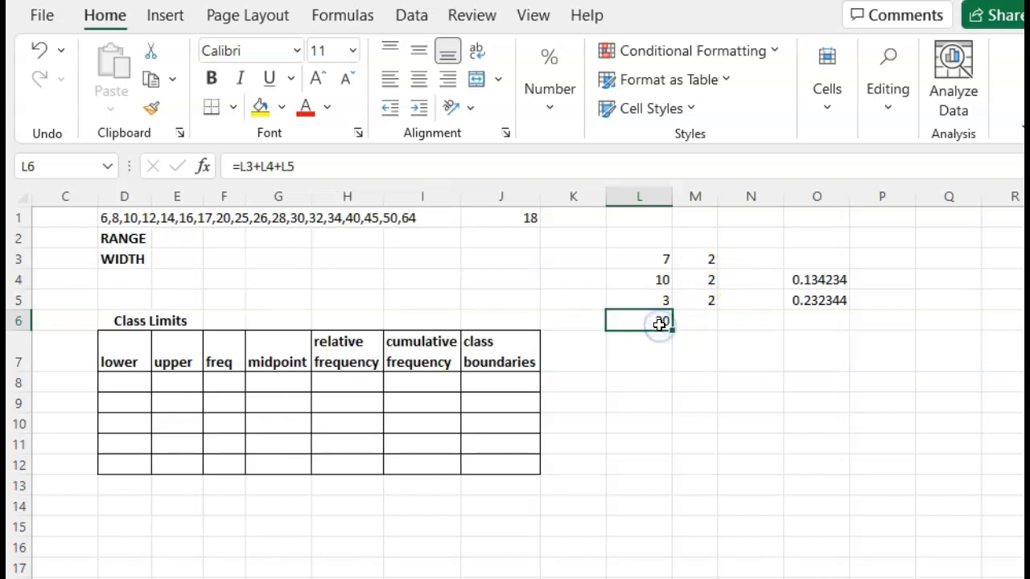
pyautogui.hotkey('ctrl', 'c')
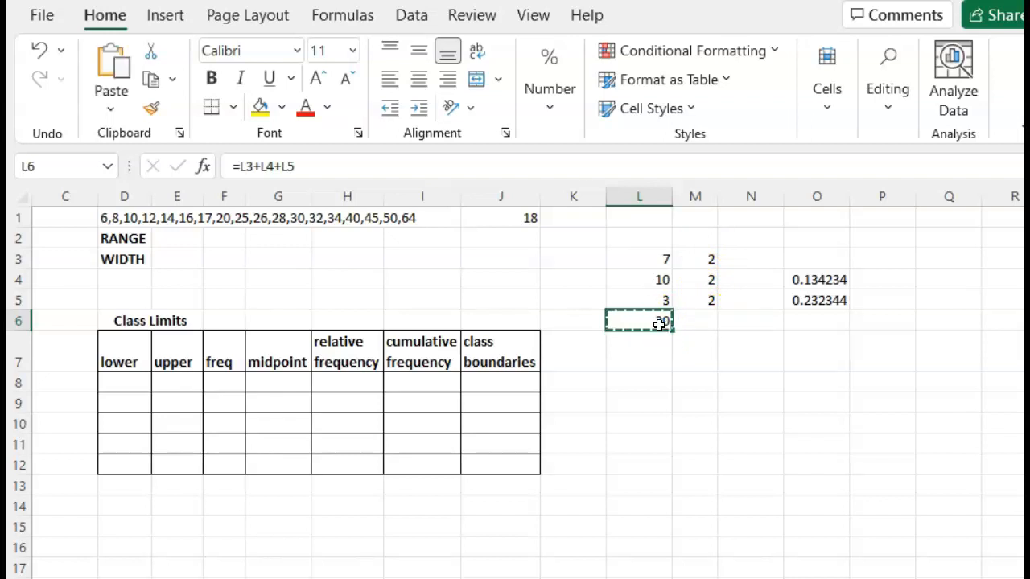
pyautogui.click(701, 324)
pyautogui.hotkey('ctrl', 'v')
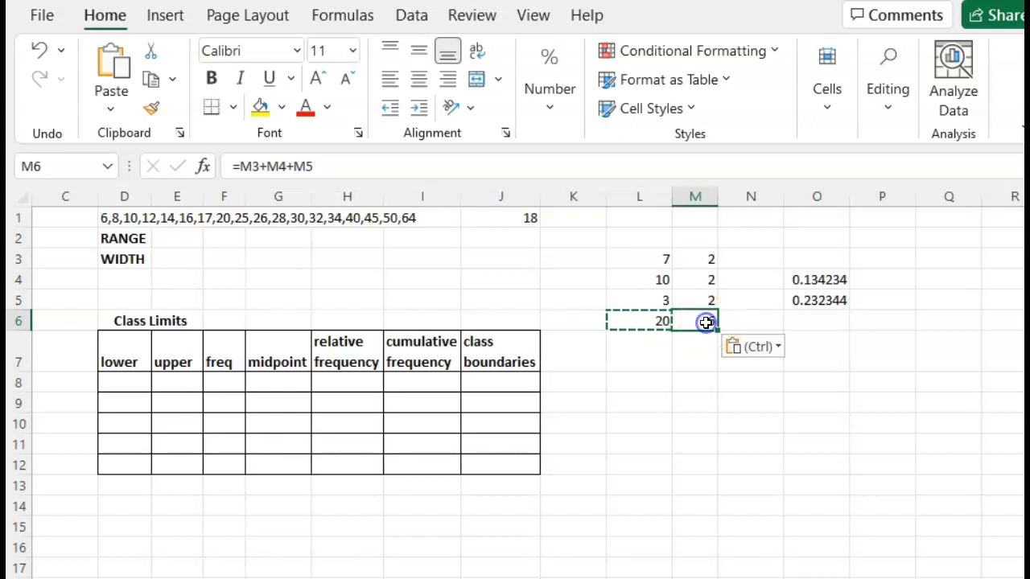
pyautogui.press('Escape')
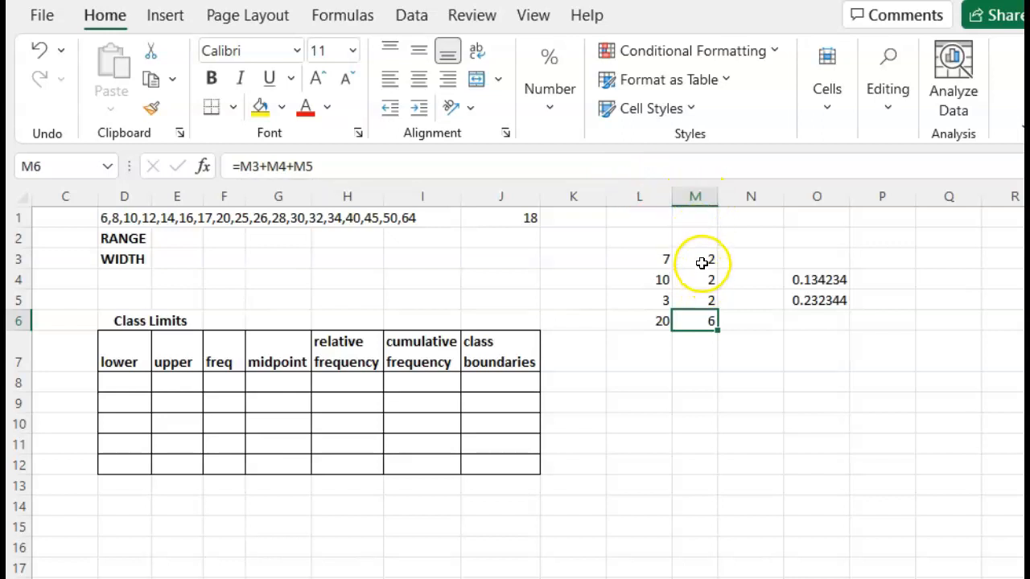
pyautogui.click(705, 262)
pyautogui.click(701, 280)
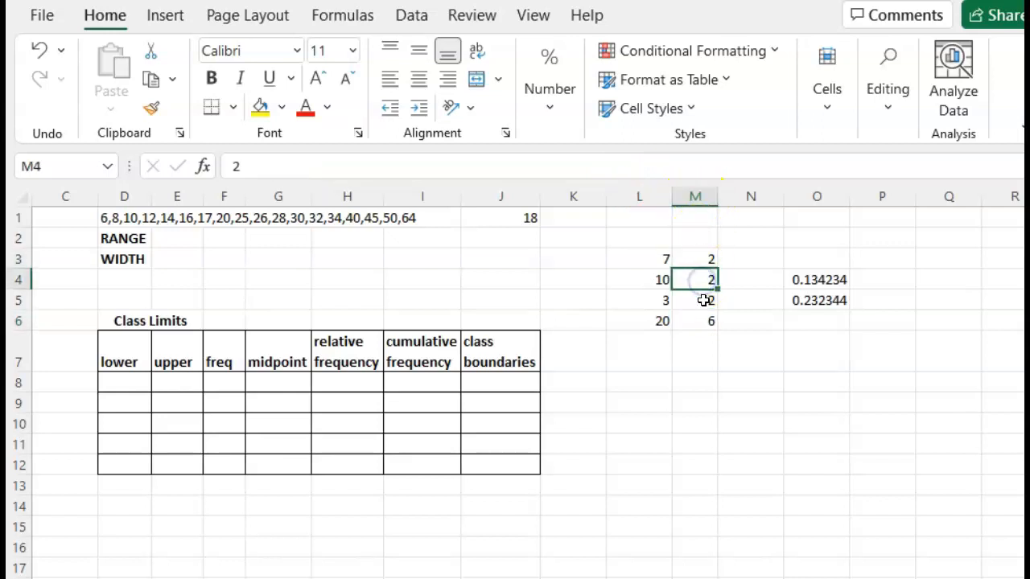
pyautogui.click(704, 300)
pyautogui.click(706, 279)
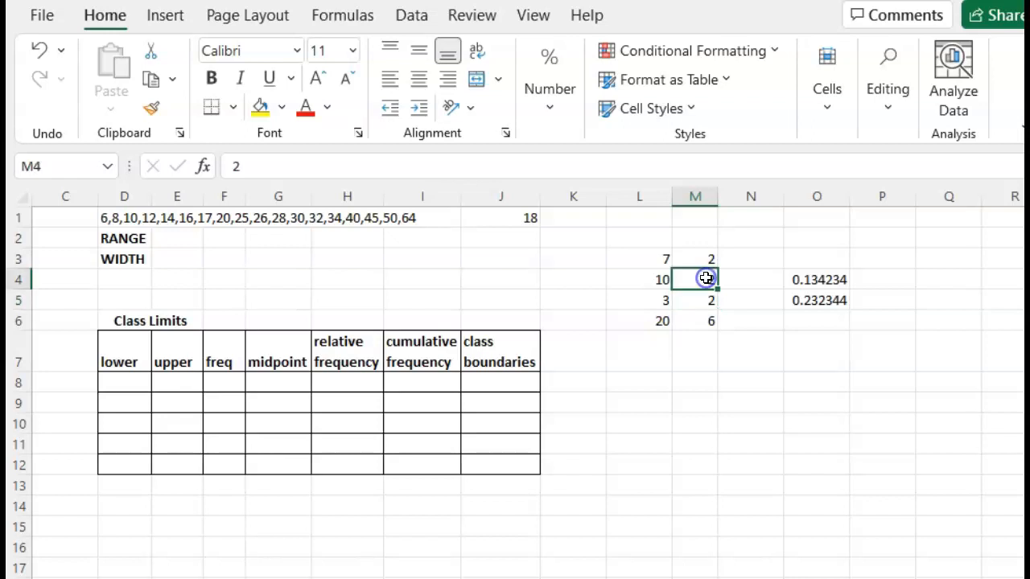
pyautogui.click(701, 257)
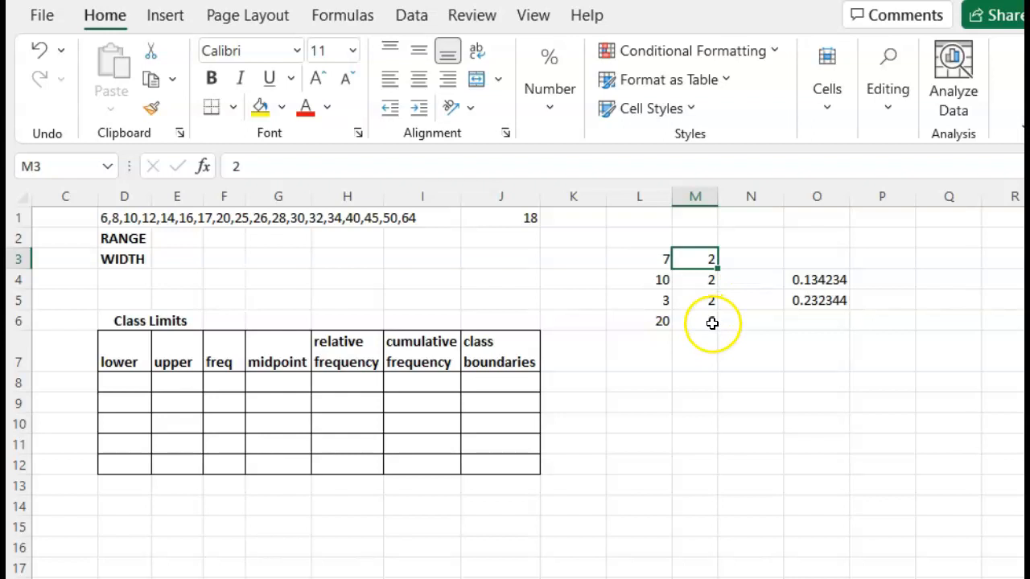
# Step: Change the value in M4 to 7
pyautogui.click(709, 282)
pyautogui.write('7')
pyautogui.press('Return')
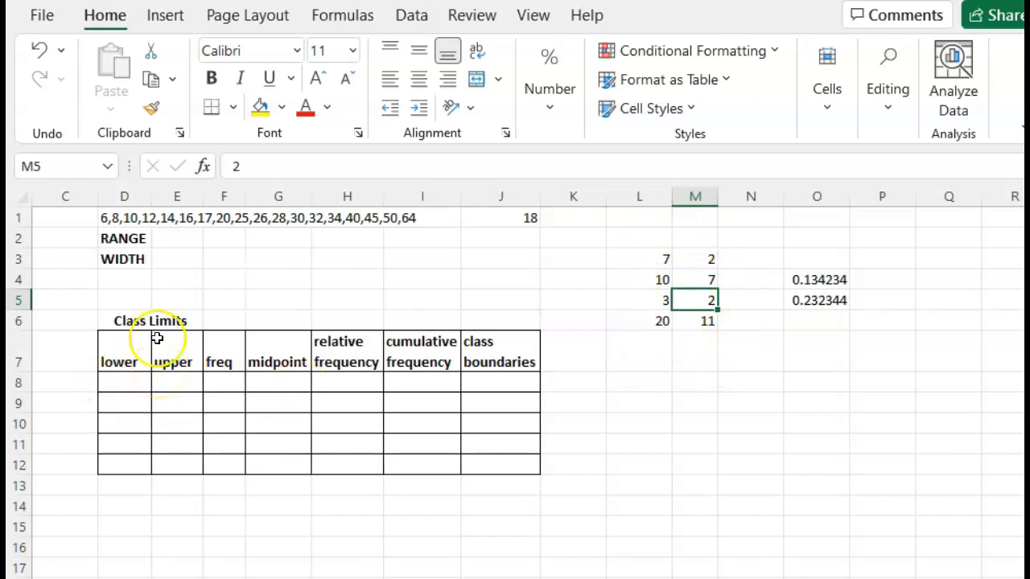
# Step: Compute the range next to RANGE with the formula =64-6
pyautogui.click(167, 245)
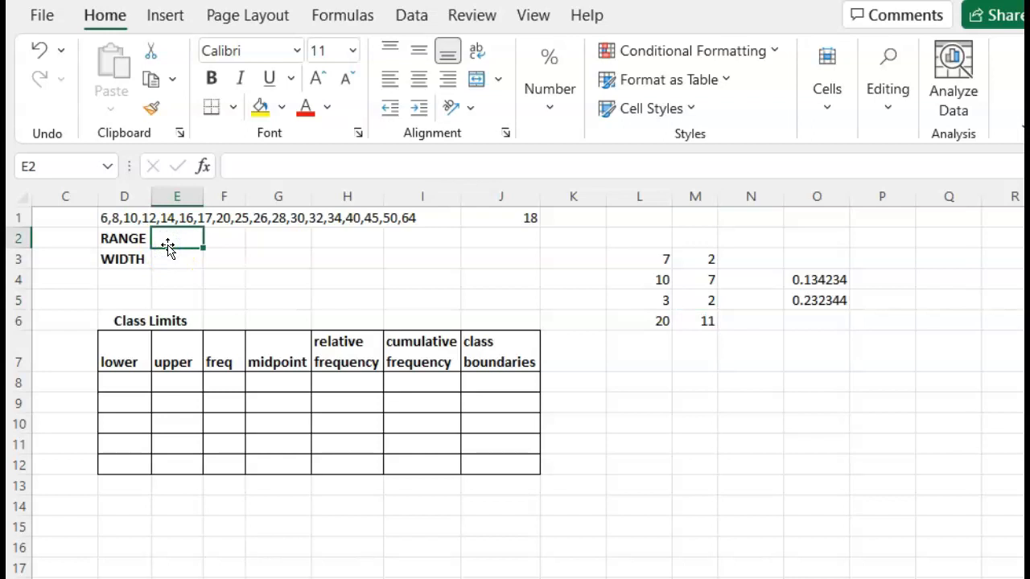
pyautogui.write('=')
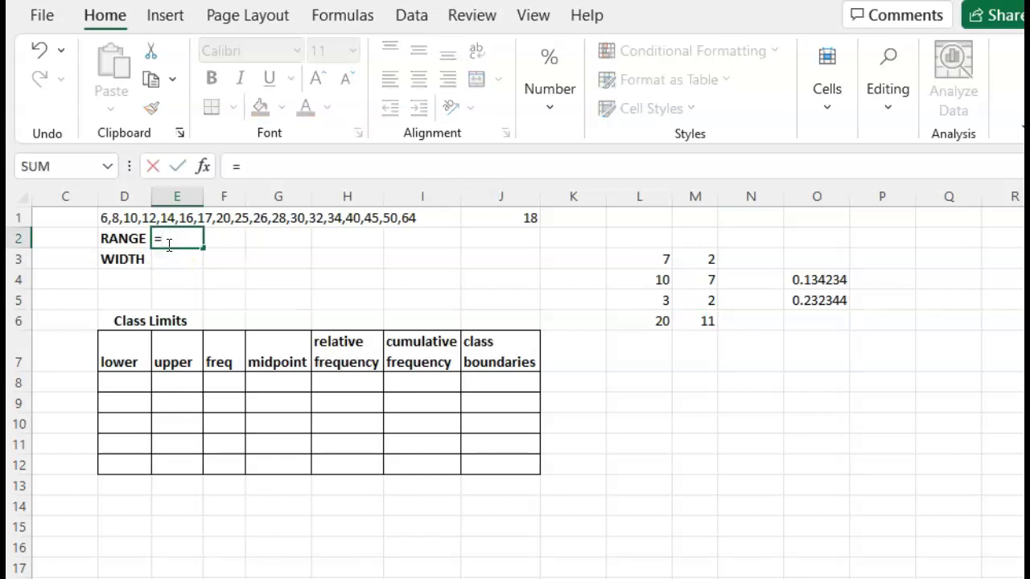
pyautogui.write('64-6')
pyautogui.press('Return')
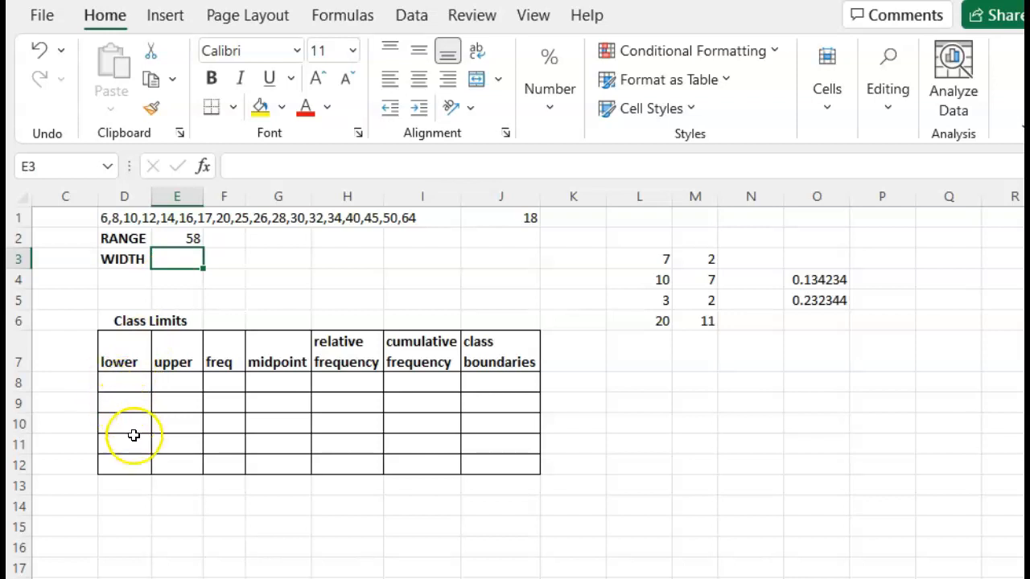
# Step: Compute the width next to WIDTH with the formula =58/5
pyautogui.click(173, 264)
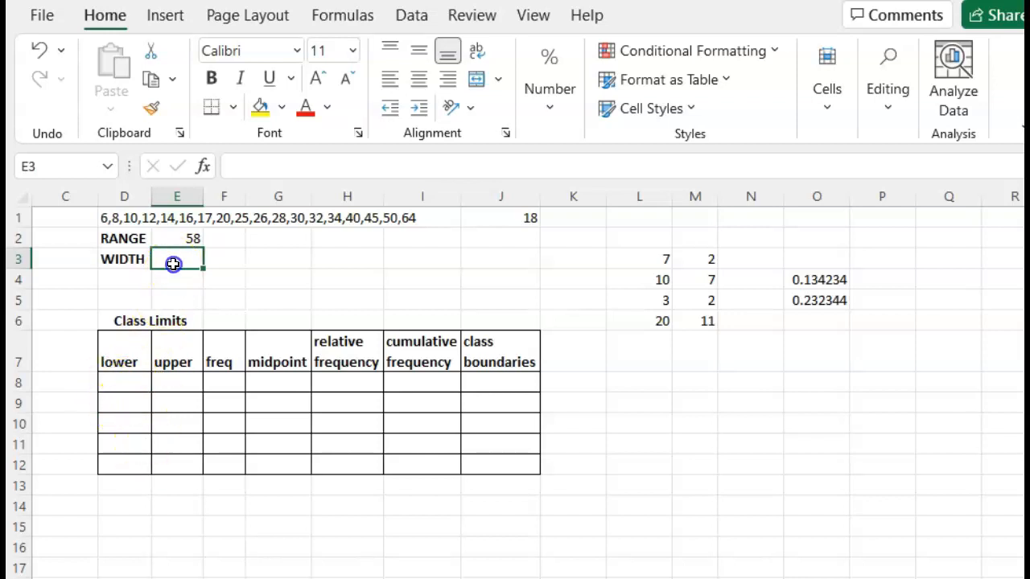
pyautogui.write('=58/')
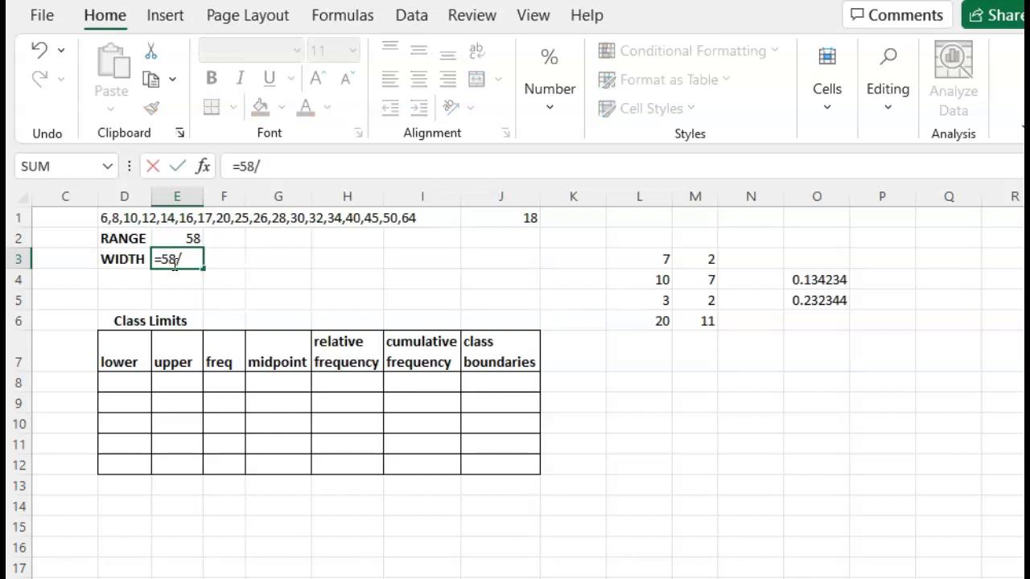
pyautogui.write('5')
pyautogui.press('Return')
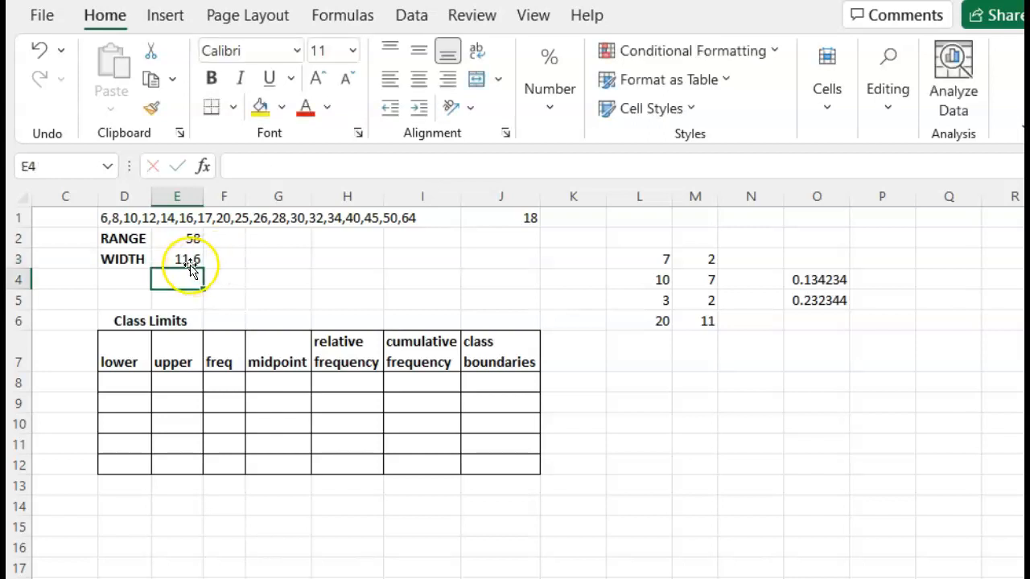
# Step: Enter the rounded-up width 12 in the cell beside the computed width
pyautogui.click(214, 259)
pyautogui.write('12')
pyautogui.press('Return')
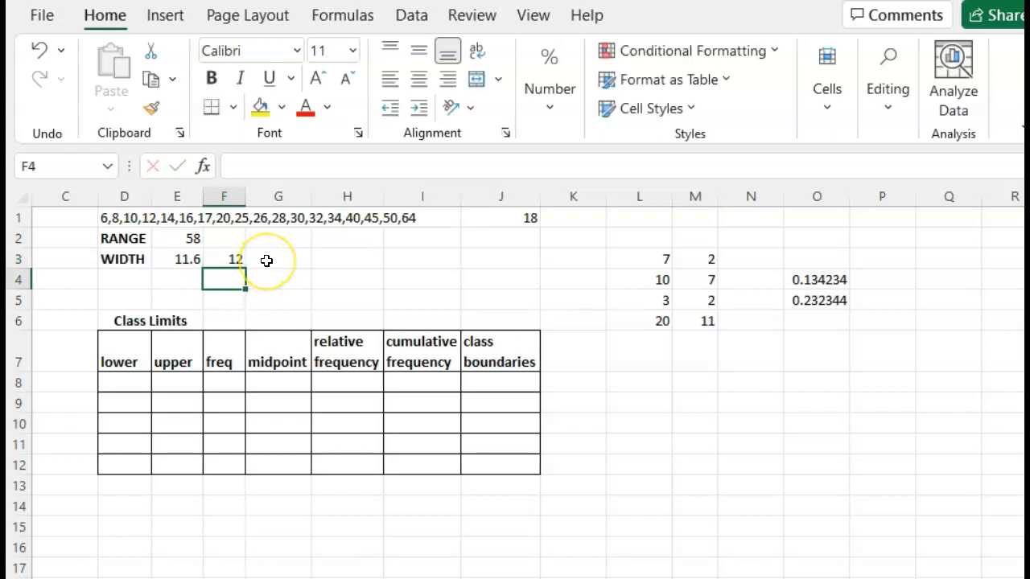
# Step: Enter 6 as the first lower class limit in D8 and the formula =D8+12 in D9
pyautogui.click(134, 381)
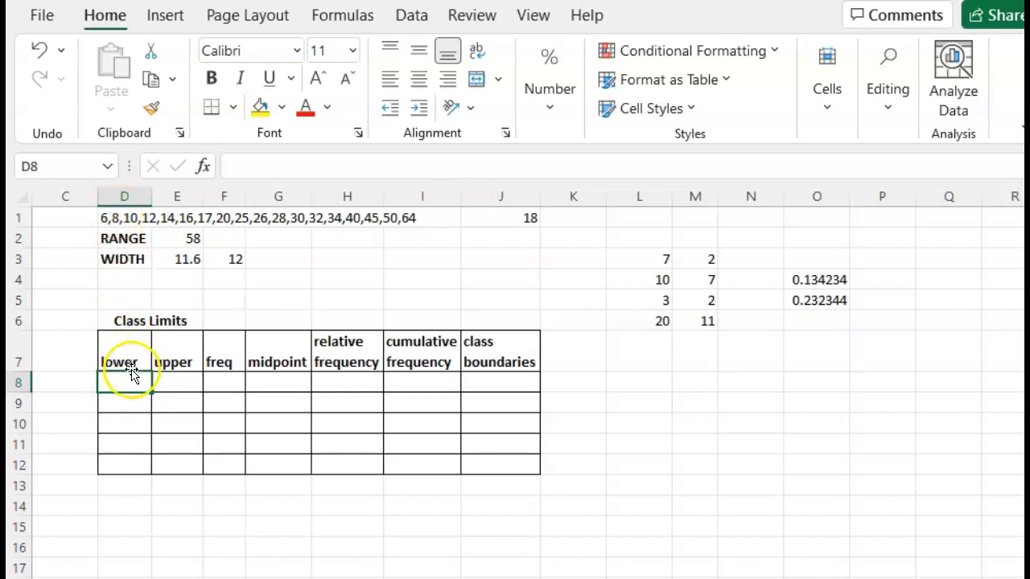
pyautogui.write('6')
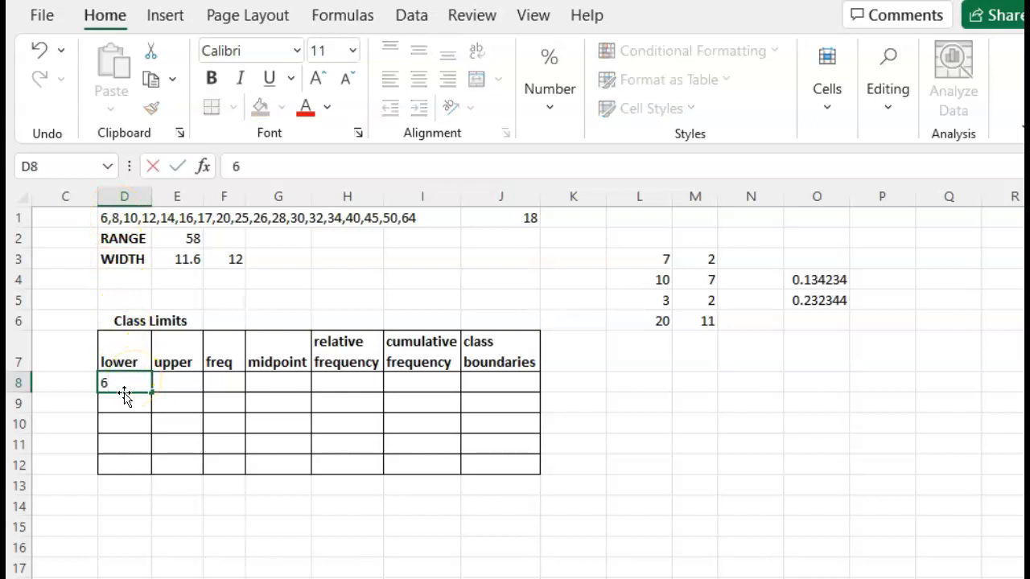
pyautogui.press('Return')
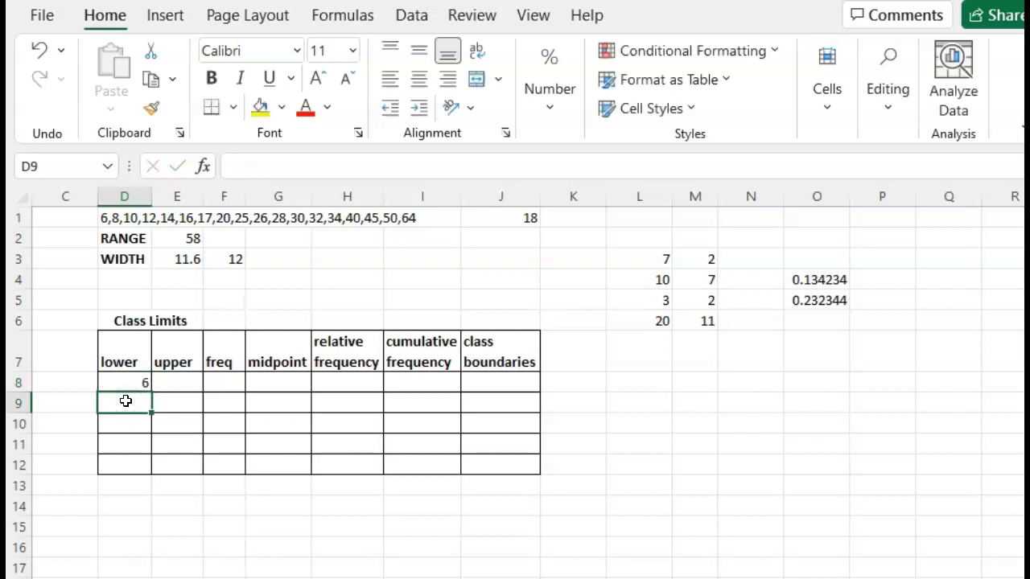
pyautogui.write('=')
pyautogui.click(132, 384)
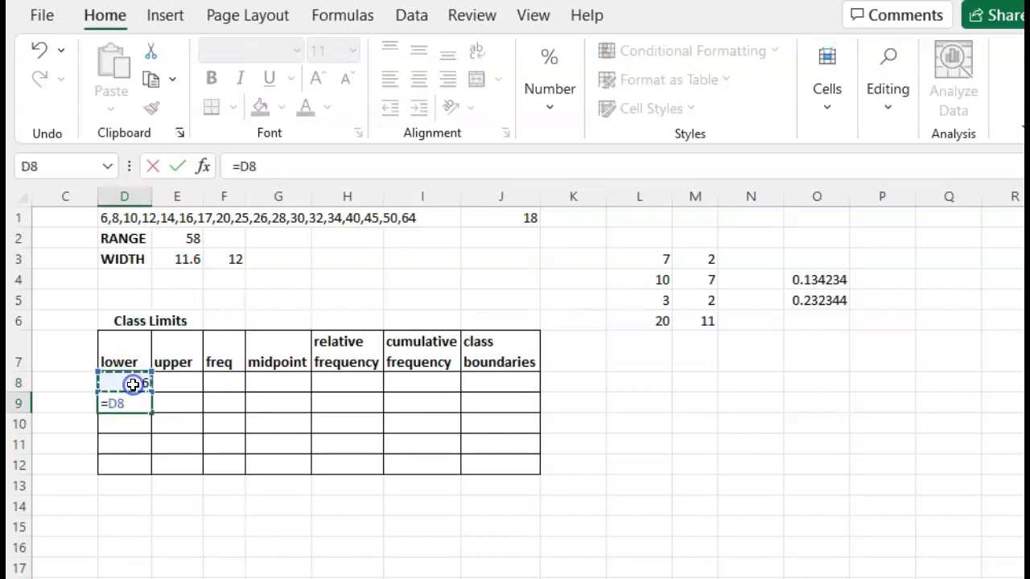
pyautogui.write('+12')
pyautogui.press('Return')
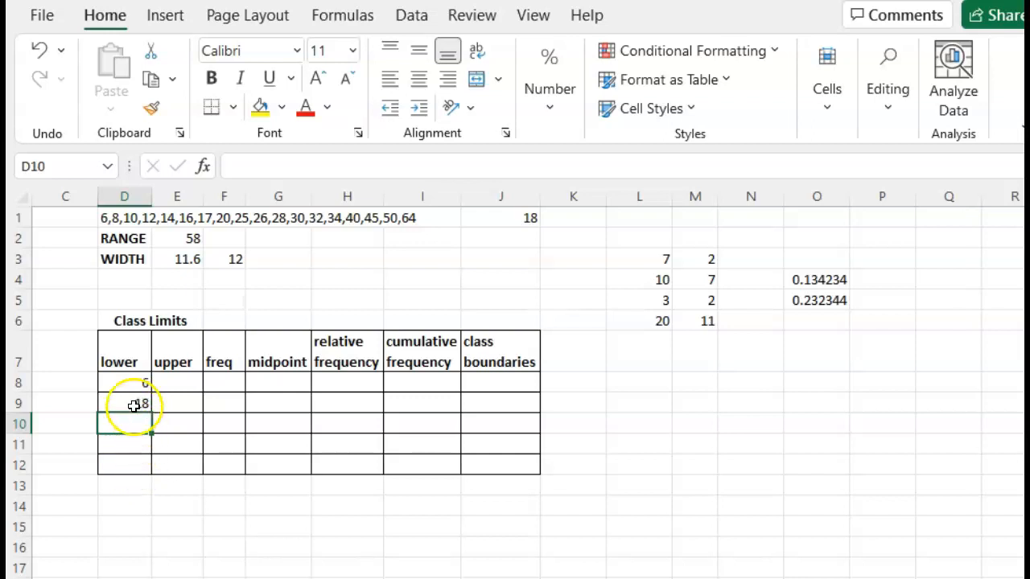
# Step: Copy the D9 formula down through D12 to complete the remaining lower class limits
pyautogui.click(133, 405)
pyautogui.click(134, 429)
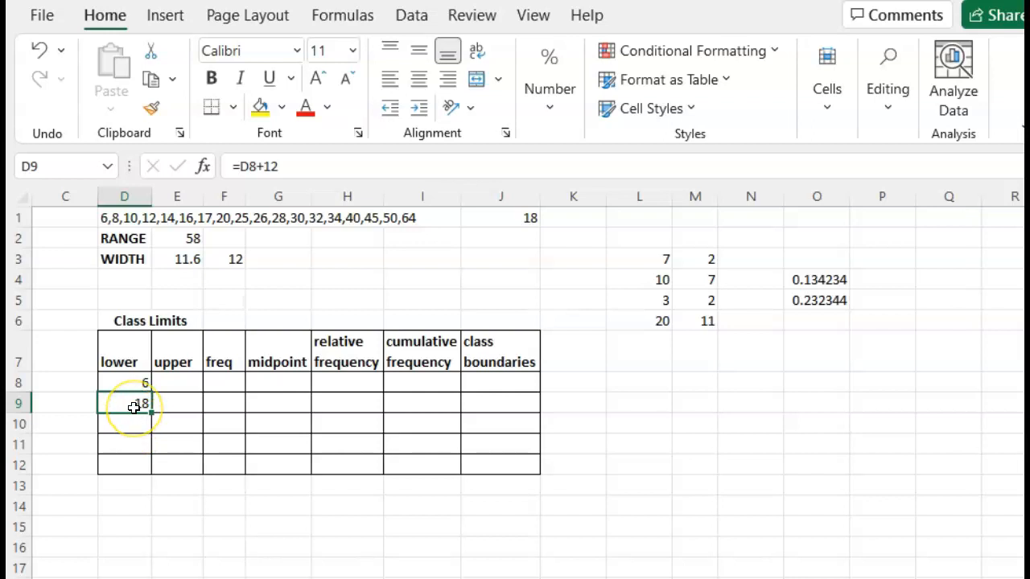
pyautogui.hotkey('ctrl', 'c')
pyautogui.click(127, 422)
pyautogui.moveTo(127, 422); pyautogui.dragTo(134, 467)
pyautogui.press('Return')
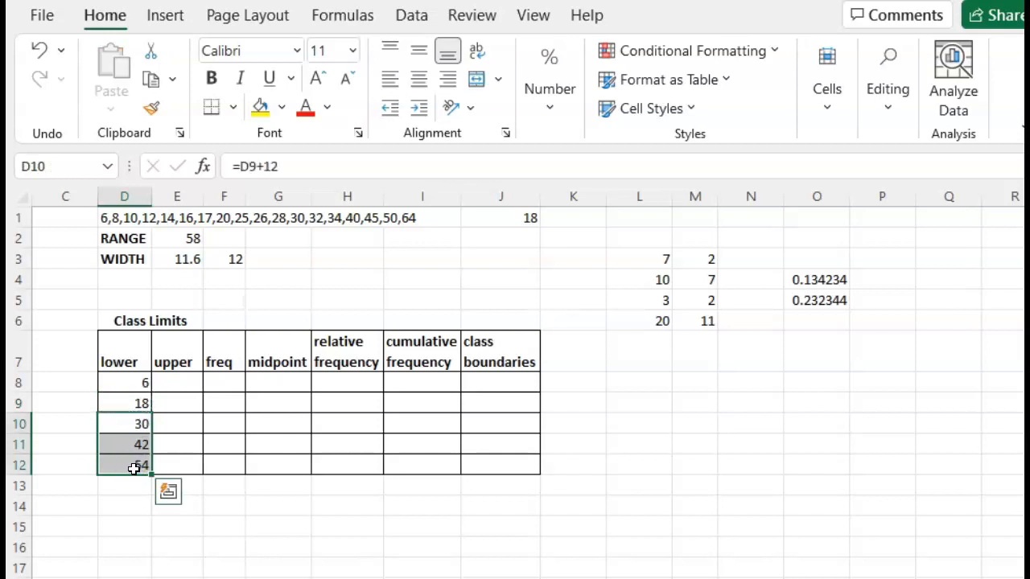
pyautogui.click(137, 406)
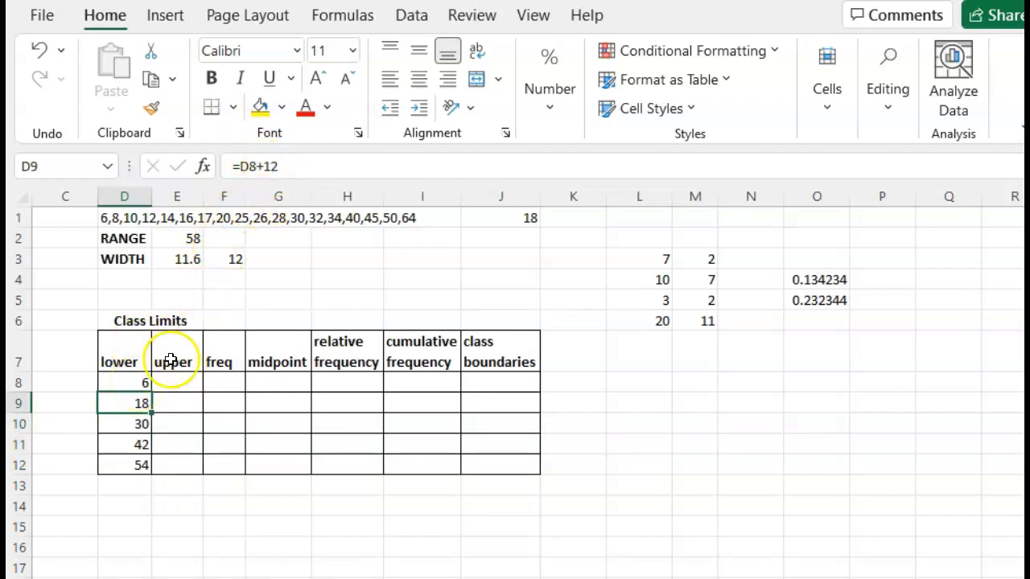
pyautogui.click(136, 426)
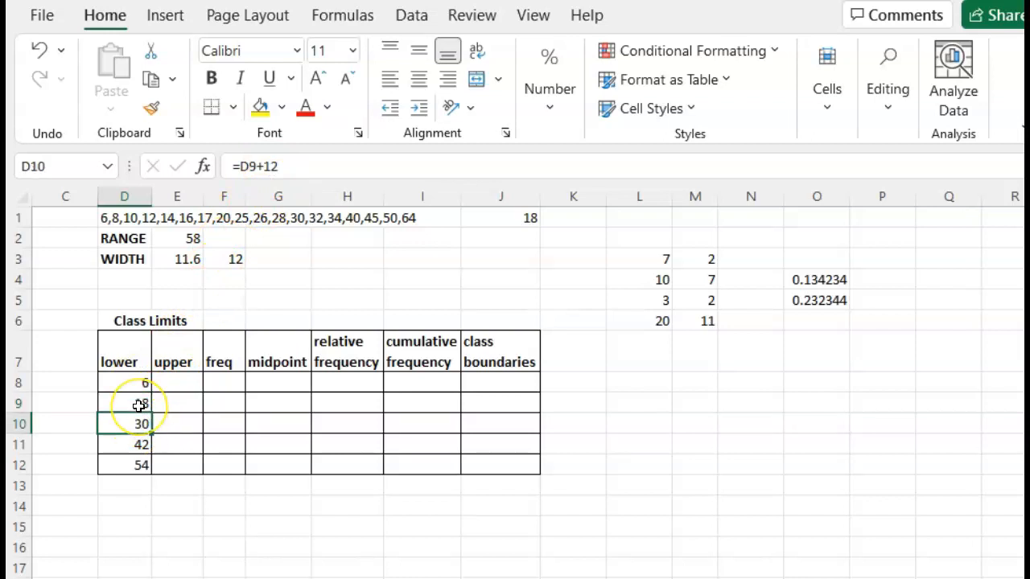
pyautogui.click(141, 445)
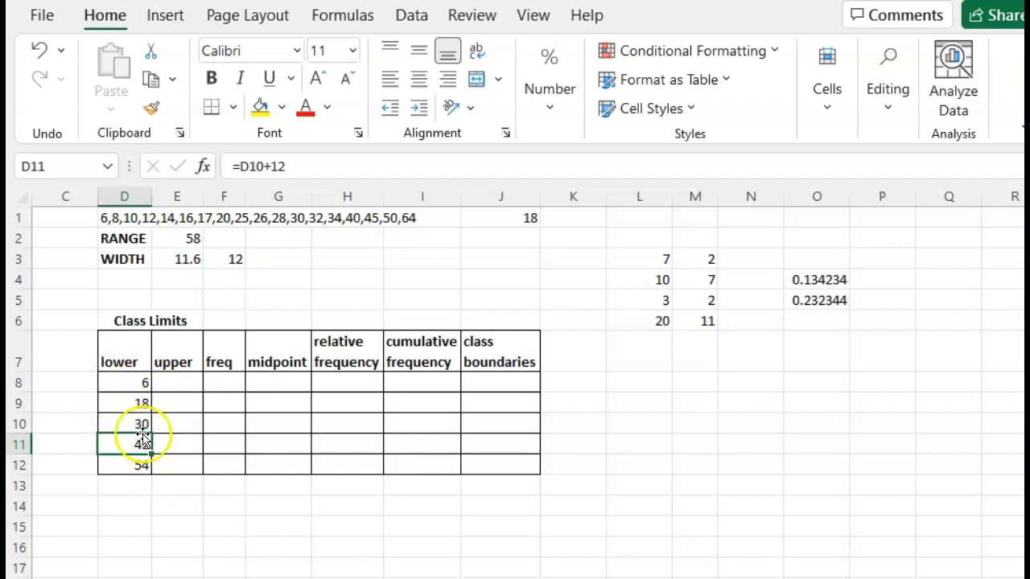
# Step: Enter 17 as the first upper class limit in E8
pyautogui.click(176, 382)
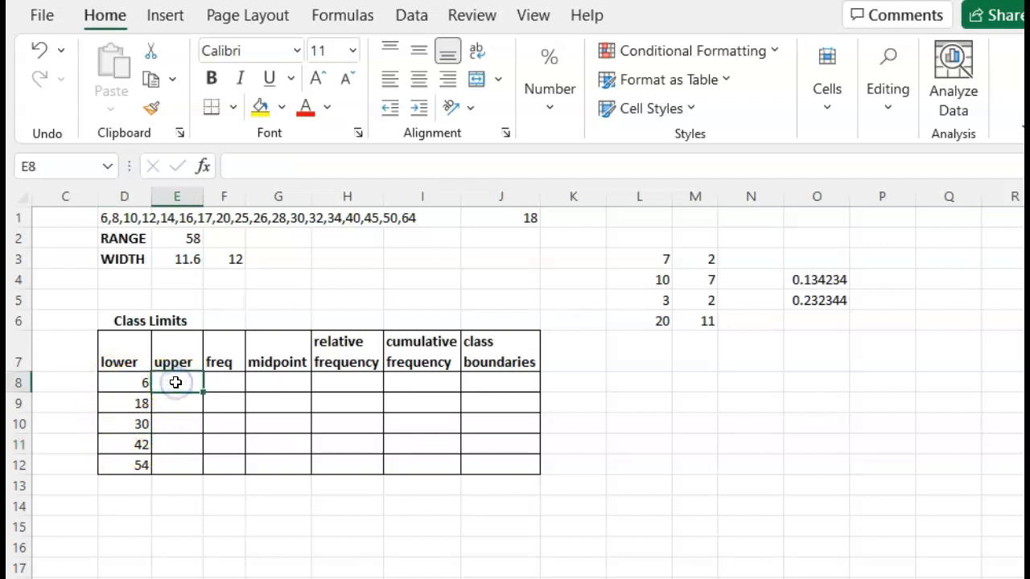
pyautogui.write('17')
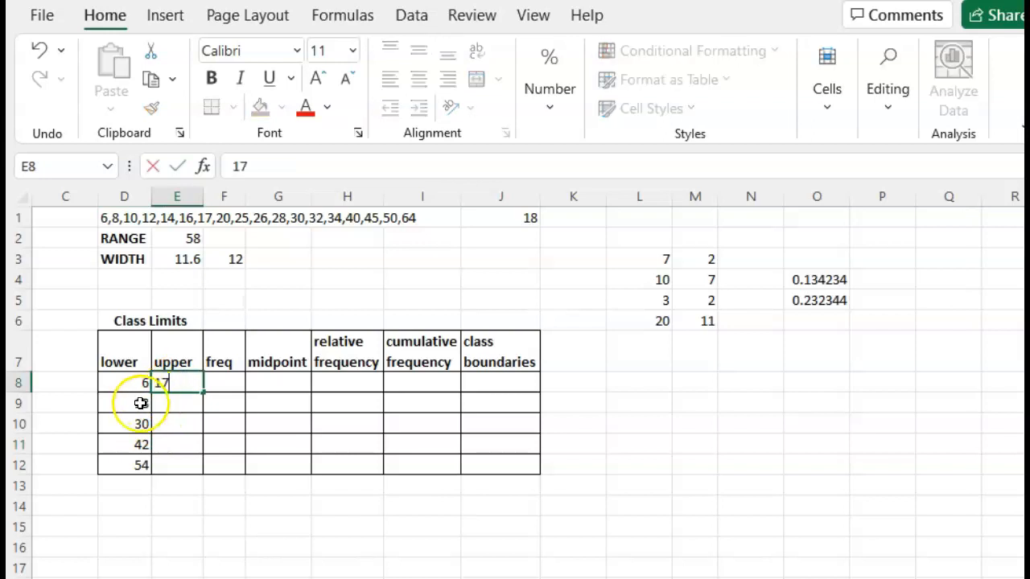
pyautogui.click(178, 402)
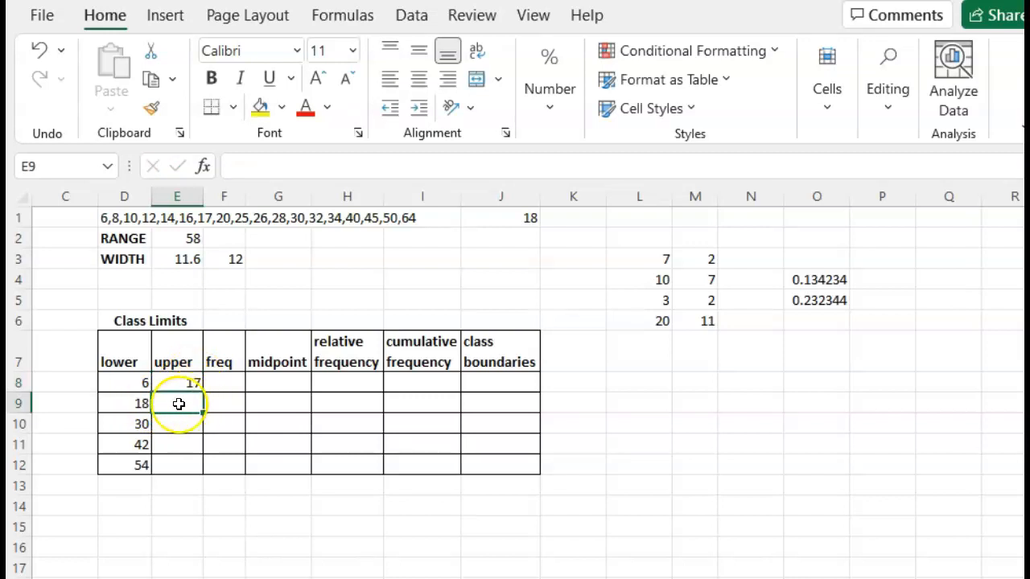
# Step: Copy the +12 formula from D9 into the upper column E9 through E12 to fill the remaining upper limits
pyautogui.click(129, 405)
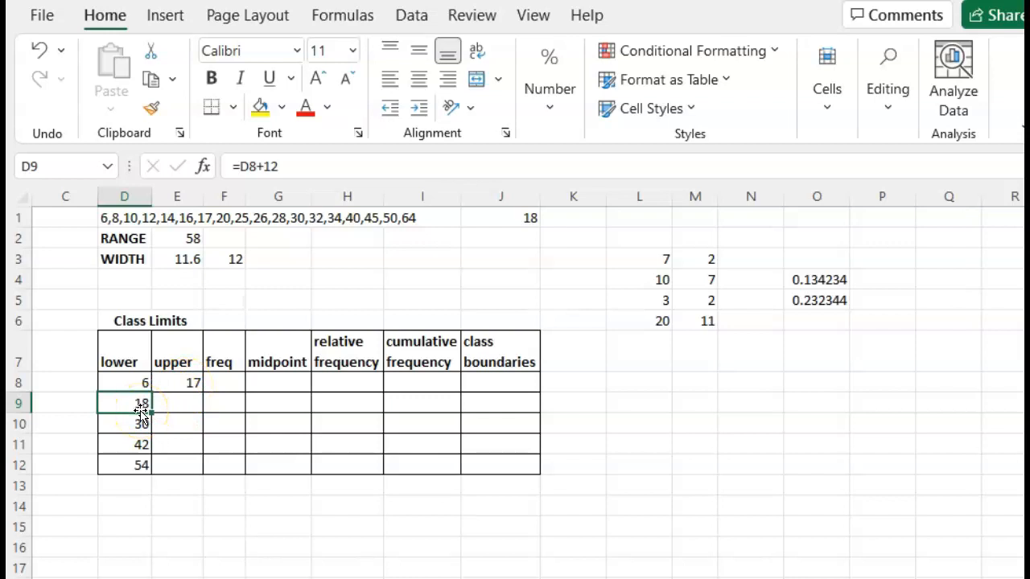
pyautogui.hotkey('ctrl', 'c')
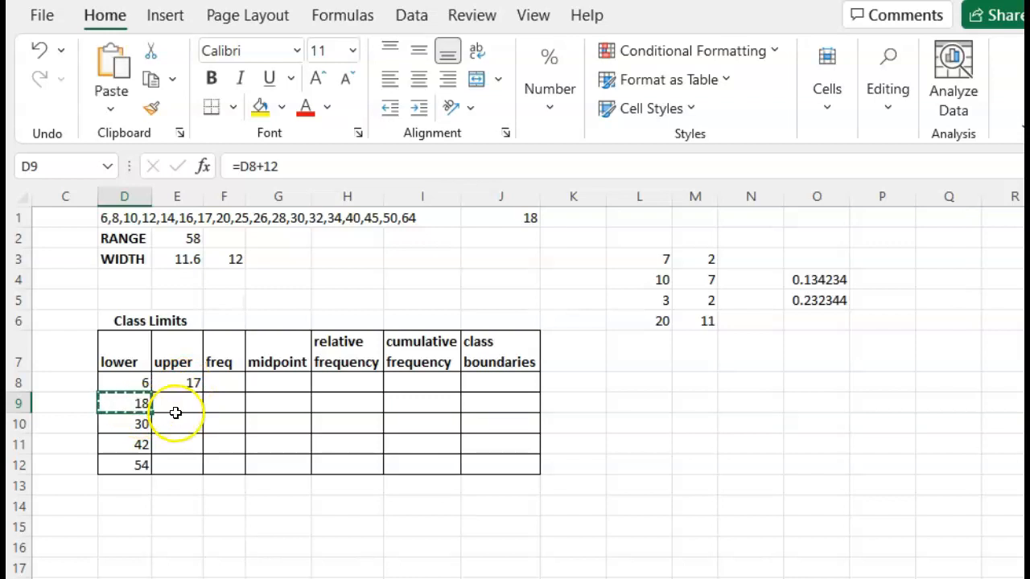
pyautogui.click(175, 413)
pyautogui.hotkey('ctrl', 'v')
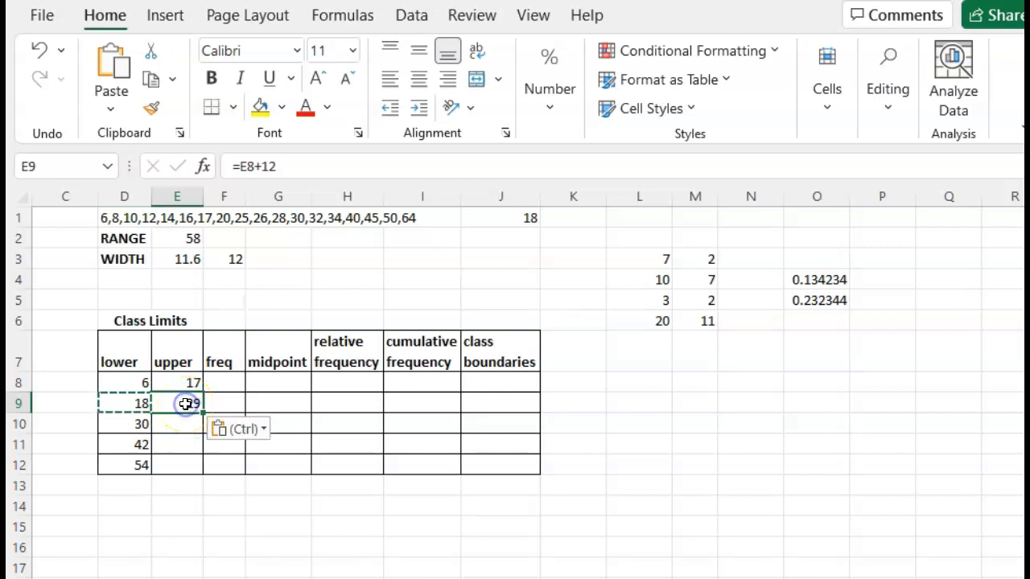
pyautogui.press('Escape')
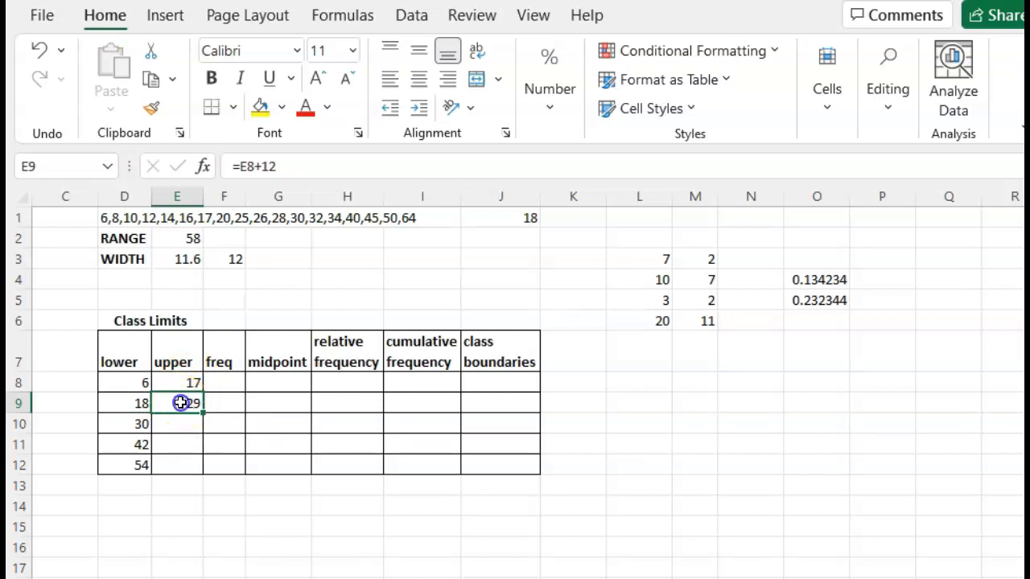
pyautogui.moveTo(179, 425); pyautogui.dragTo(178, 473)
pyautogui.press('Return')
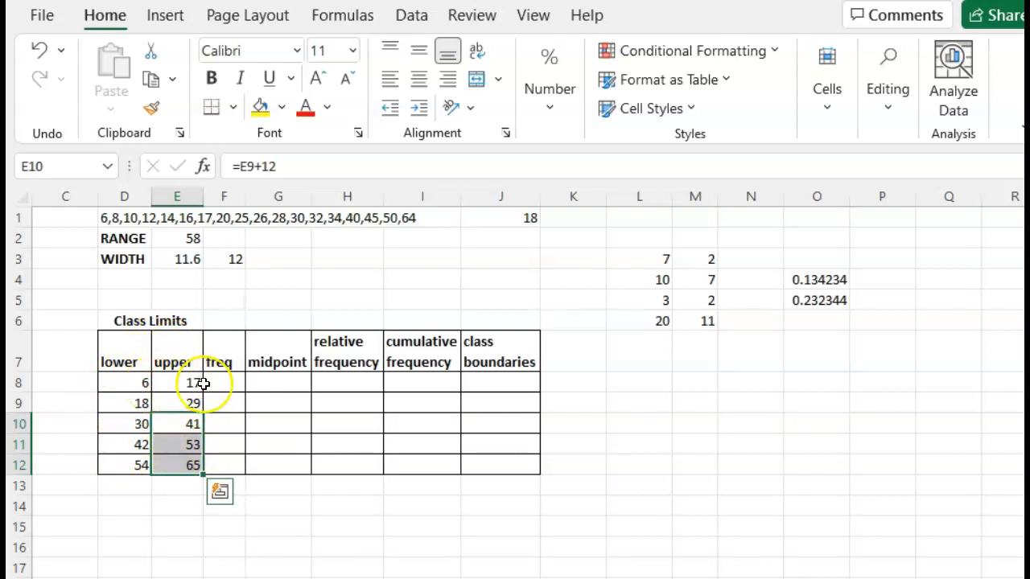
# Step: Enter the class frequencies 7, 4, 4, 2 and 1 in the freq column
pyautogui.click(230, 384)
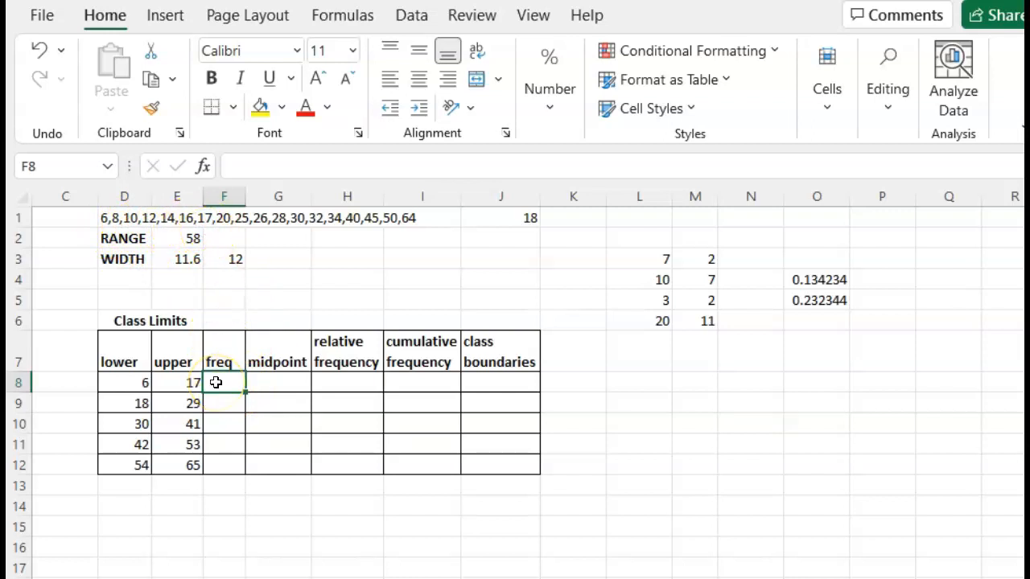
pyautogui.write('7')
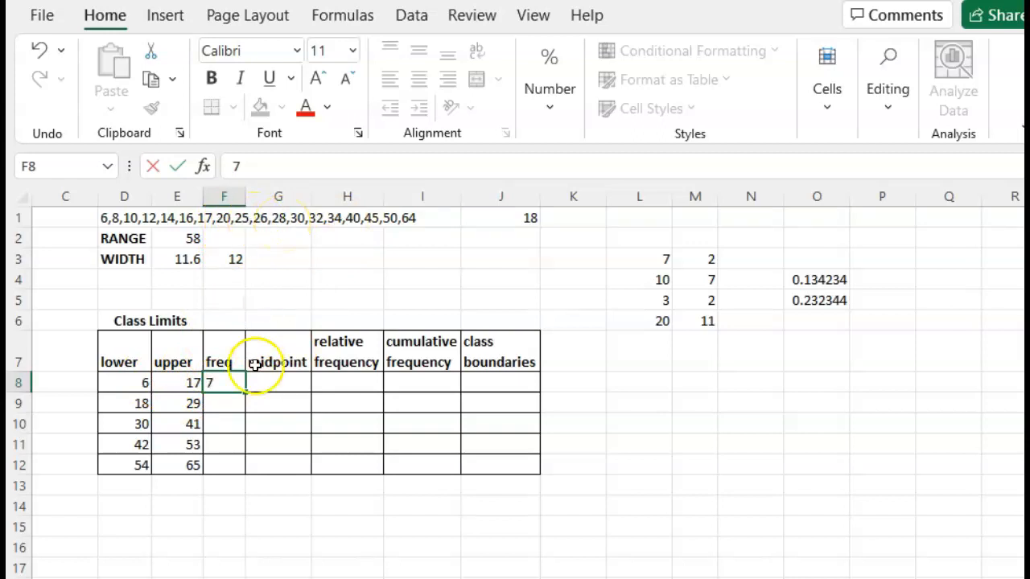
pyautogui.click(226, 408)
pyautogui.write('4')
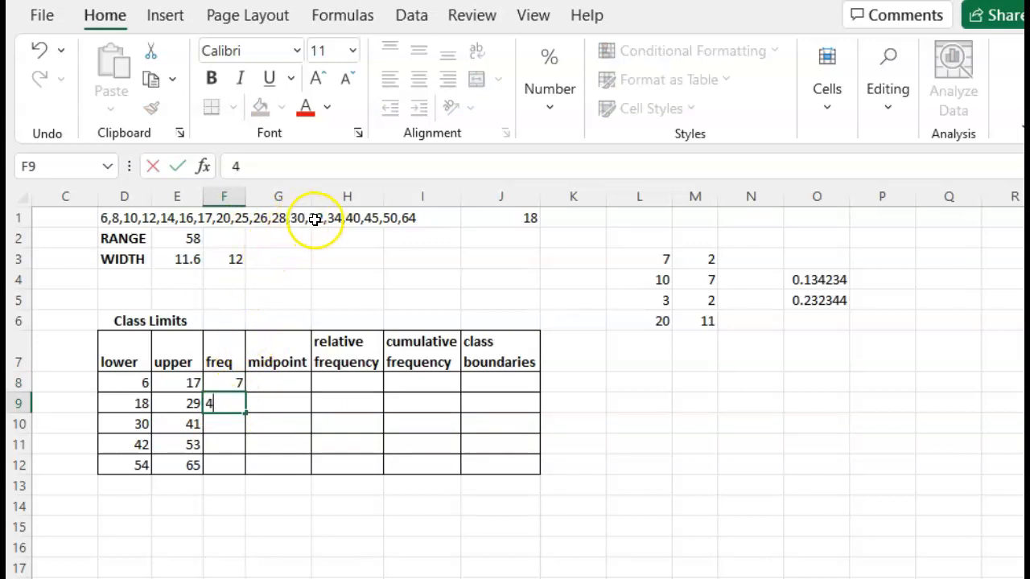
pyautogui.click(232, 418)
pyautogui.write('4')
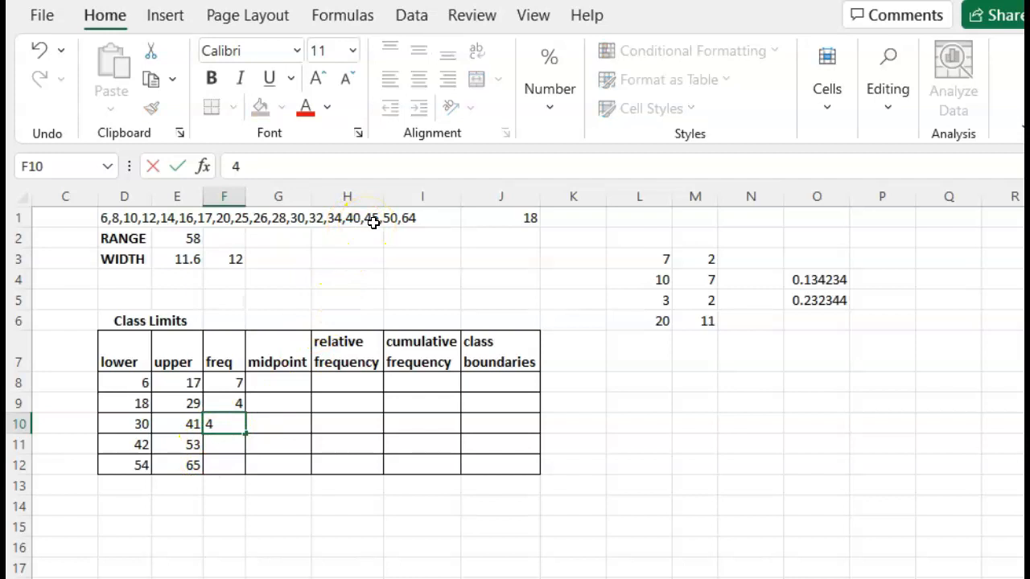
pyautogui.click(232, 446)
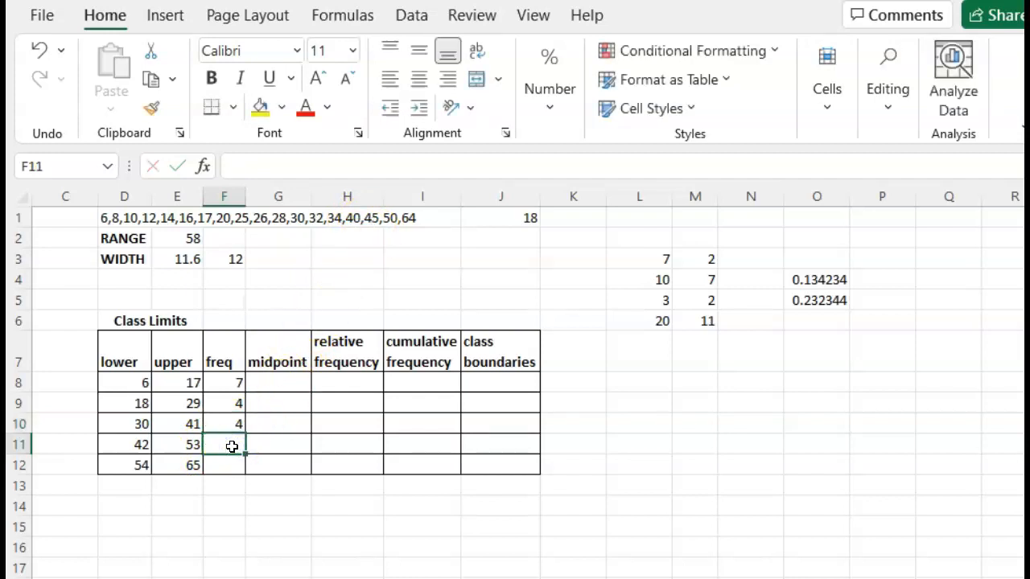
pyautogui.click(232, 470)
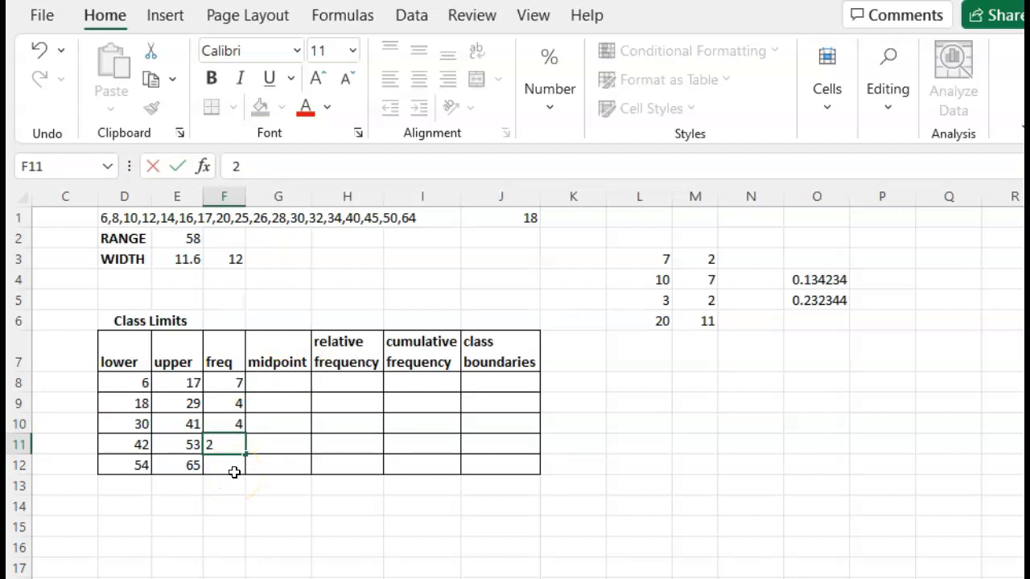
pyautogui.write('1')
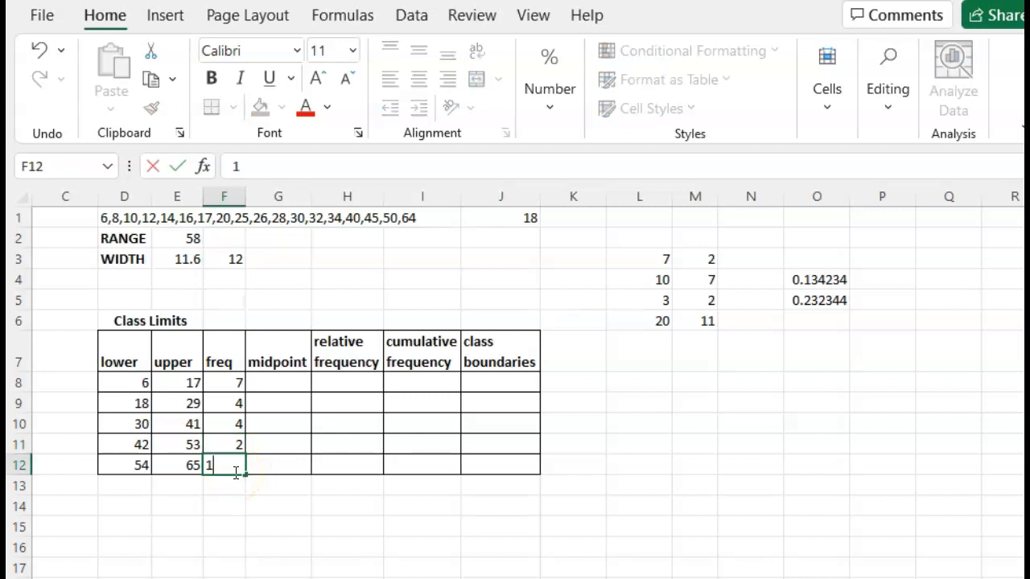
pyautogui.press('Return')
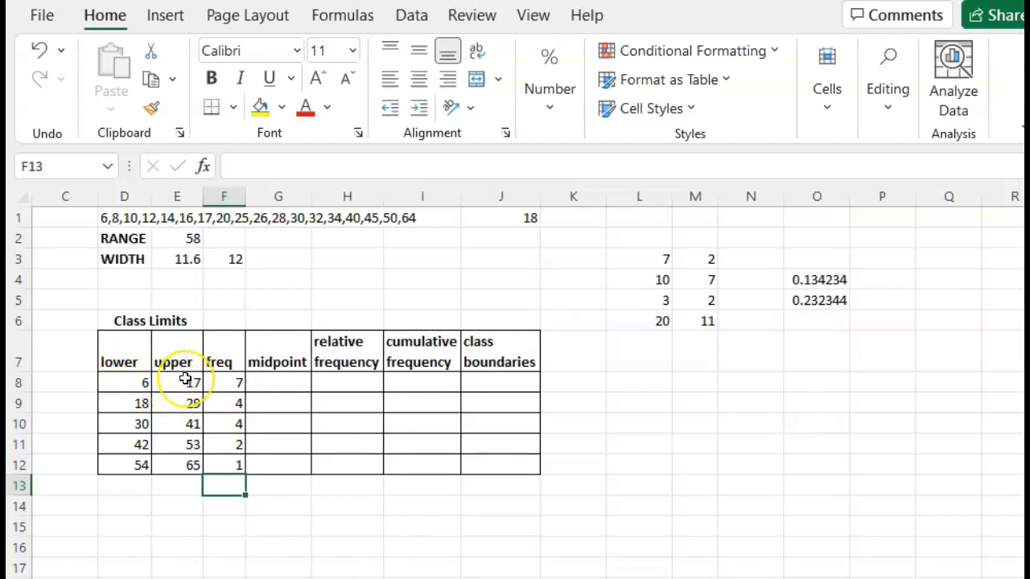
# Step: Compute the first class midpoint in G8 with the formula =(D8+E8)/2
pyautogui.click(270, 380)
pyautogui.write('=')
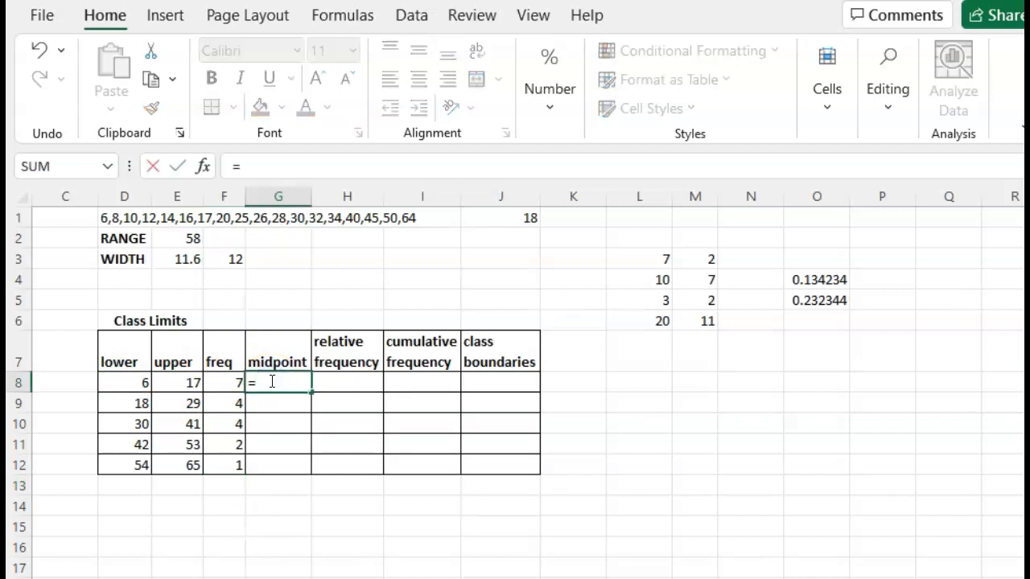
pyautogui.click(138, 388)
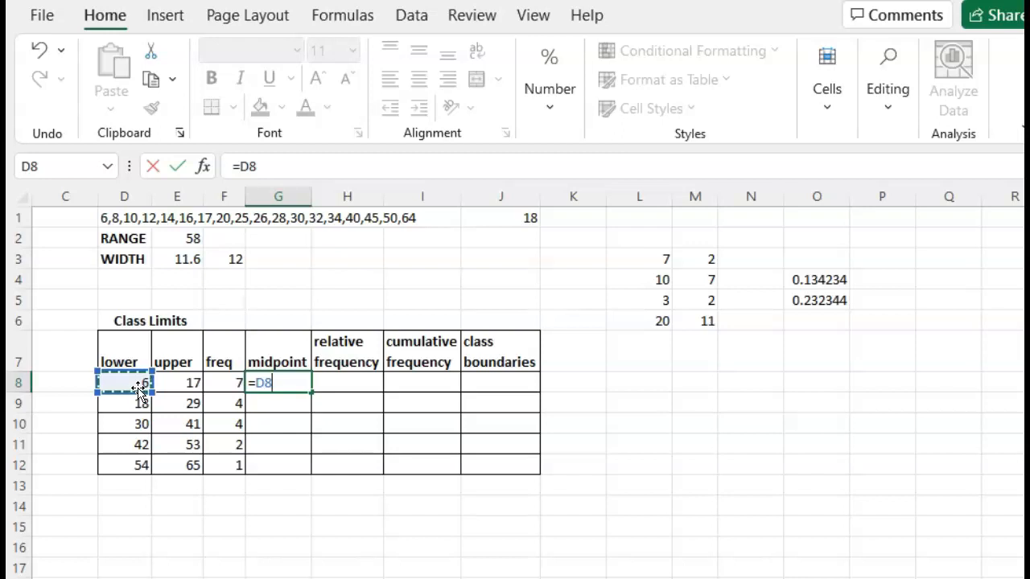
pyautogui.press('BackSpace')
pyautogui.write('(')
pyautogui.click(131, 386)
pyautogui.write('+')
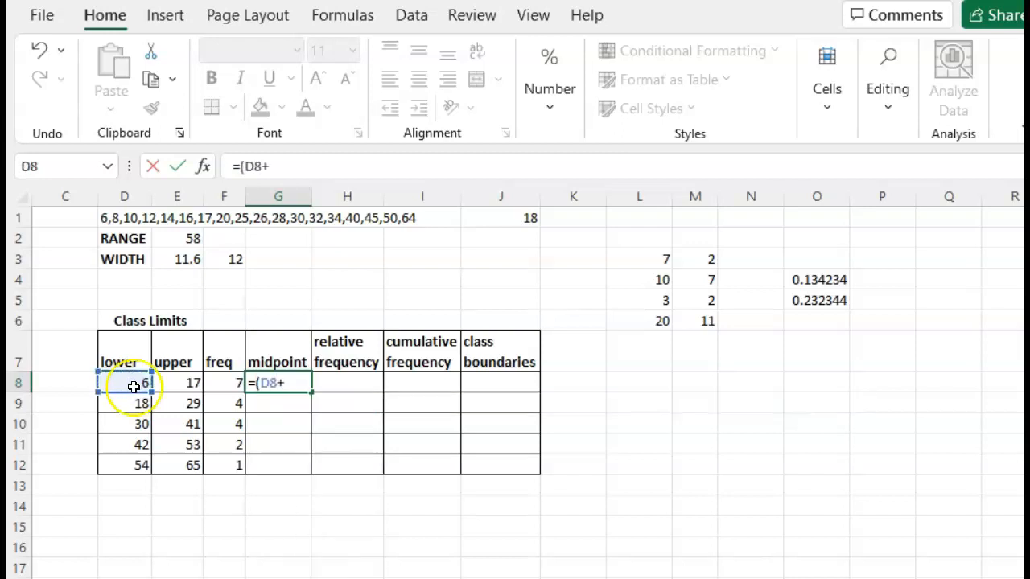
pyautogui.click(169, 383)
pyautogui.write(')')
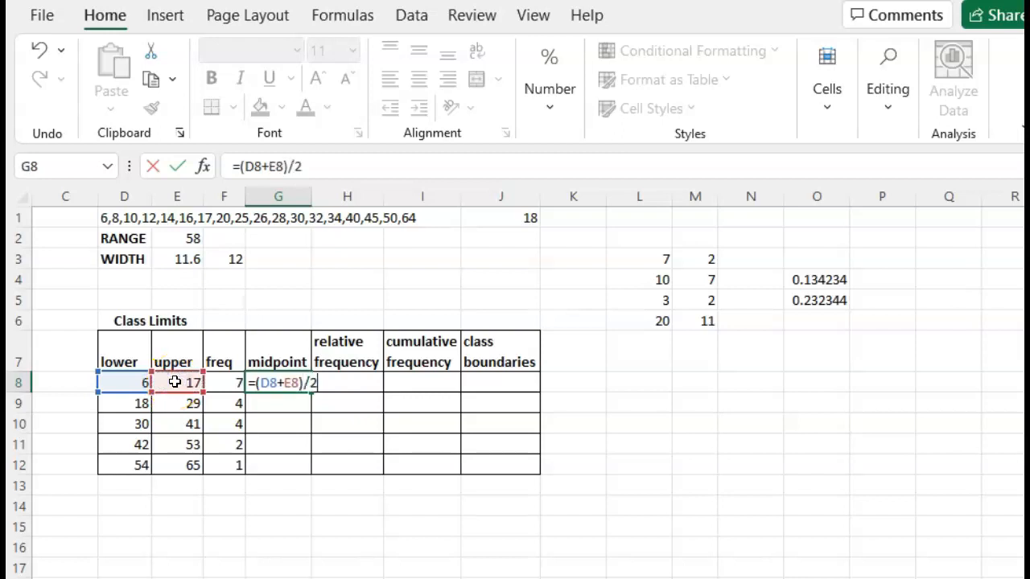
pyautogui.write('/2')
pyautogui.press('Return')
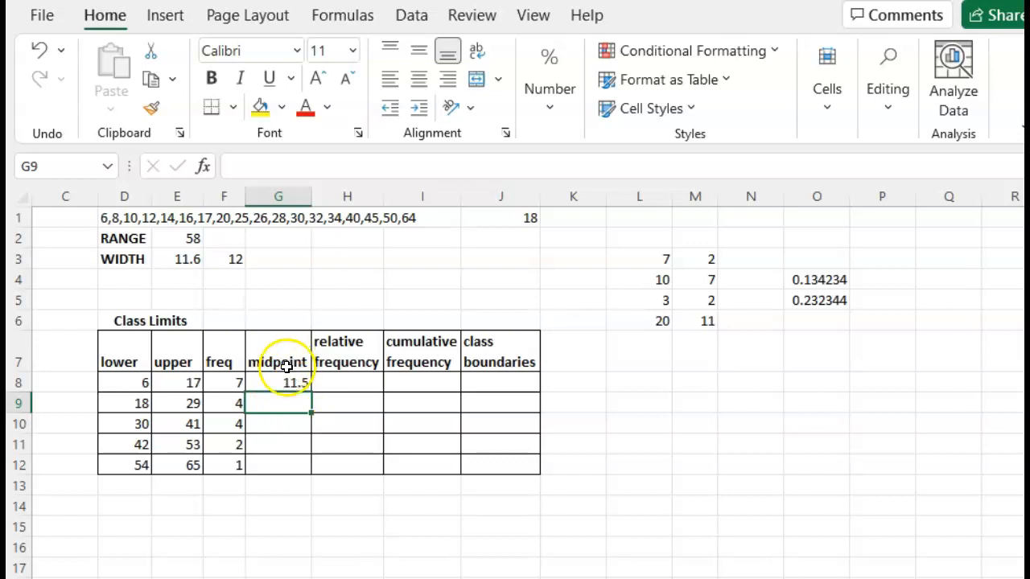
# Step: Copy the midpoint formula down through G12
pyautogui.click(290, 383)
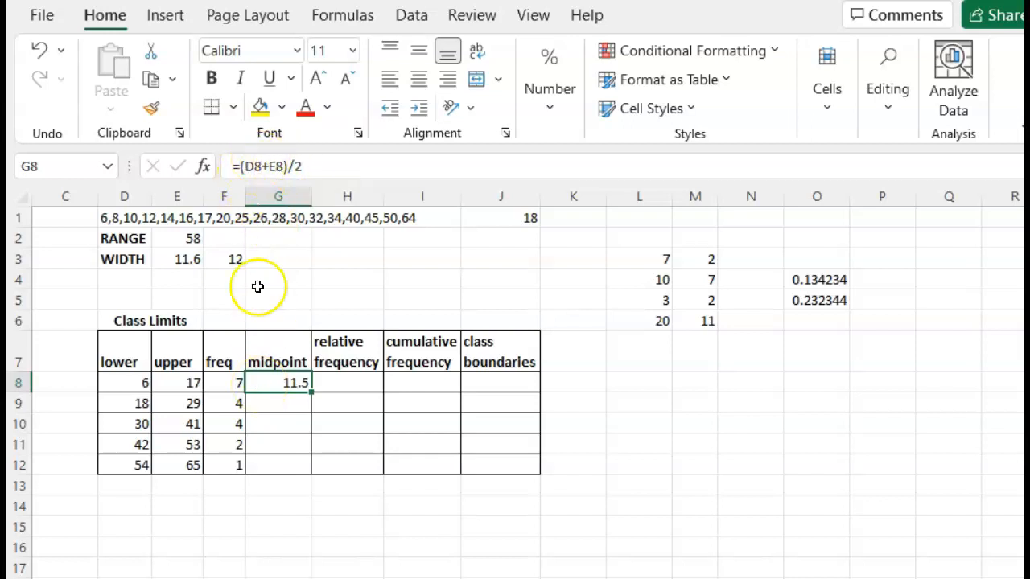
pyautogui.hotkey('ctrl', 'c')
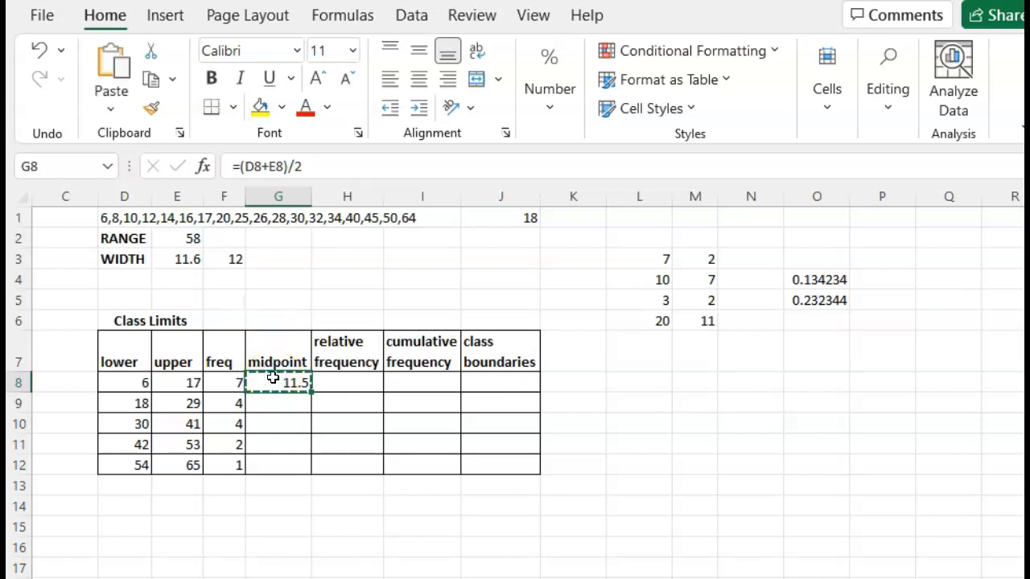
pyautogui.moveTo(277, 400); pyautogui.dragTo(276, 462)
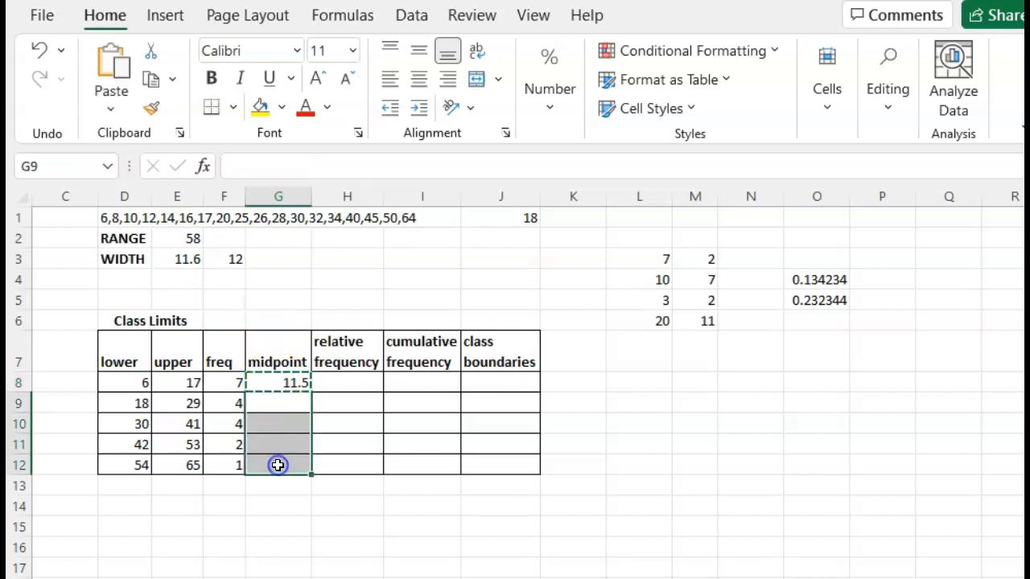
pyautogui.hotkey('ctrl', 'v')
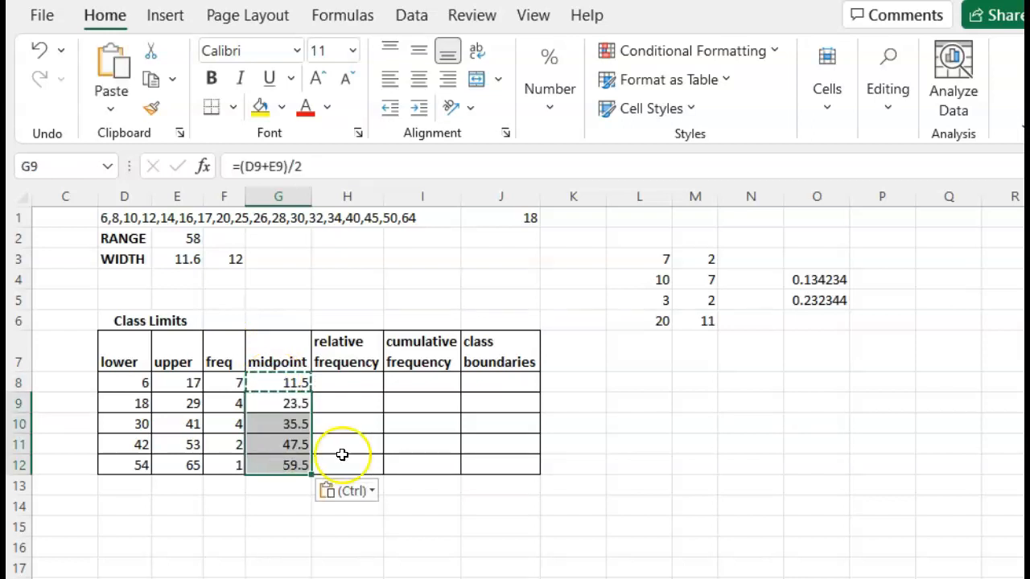
pyautogui.click(354, 385)
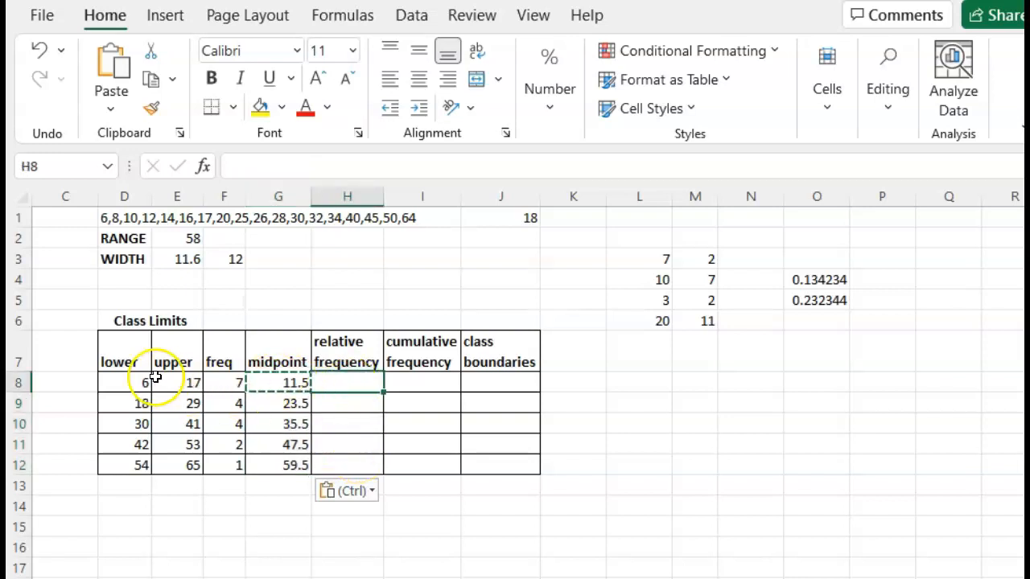
pyautogui.moveTo(225, 388); pyautogui.dragTo(228, 412)
pyautogui.click(227, 382)
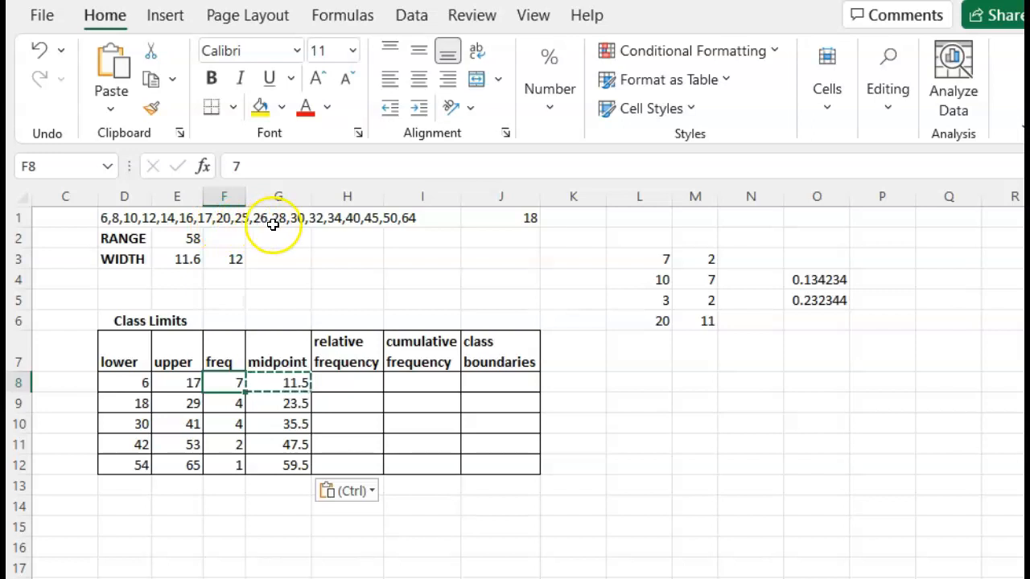
pyautogui.click(525, 220)
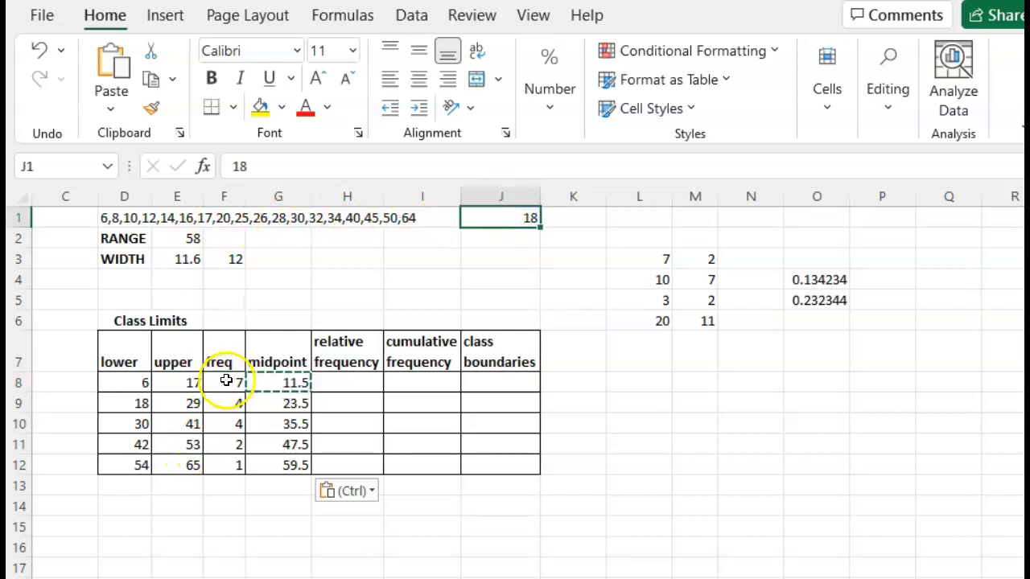
# Step: Total the frequencies in F13 with the formula =F8+F9+F10+F11+F12
pyautogui.click(220, 488)
pyautogui.write('=')
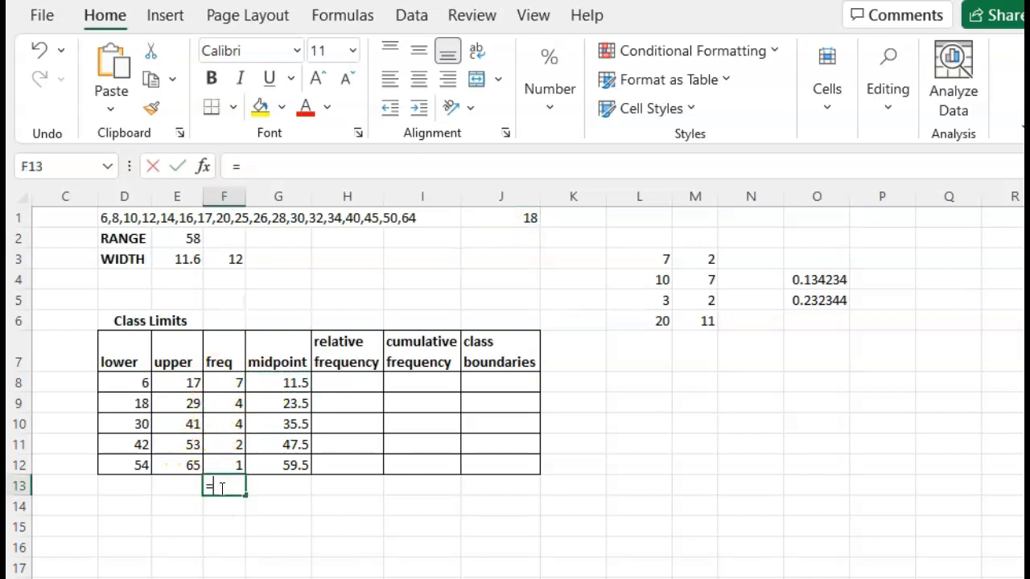
pyautogui.click(224, 380)
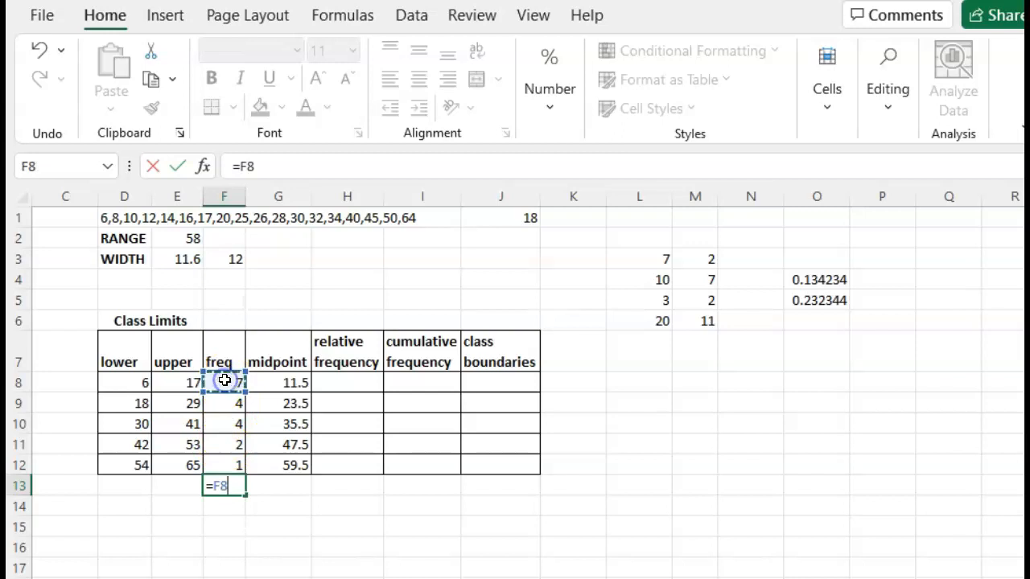
pyautogui.click(224, 400)
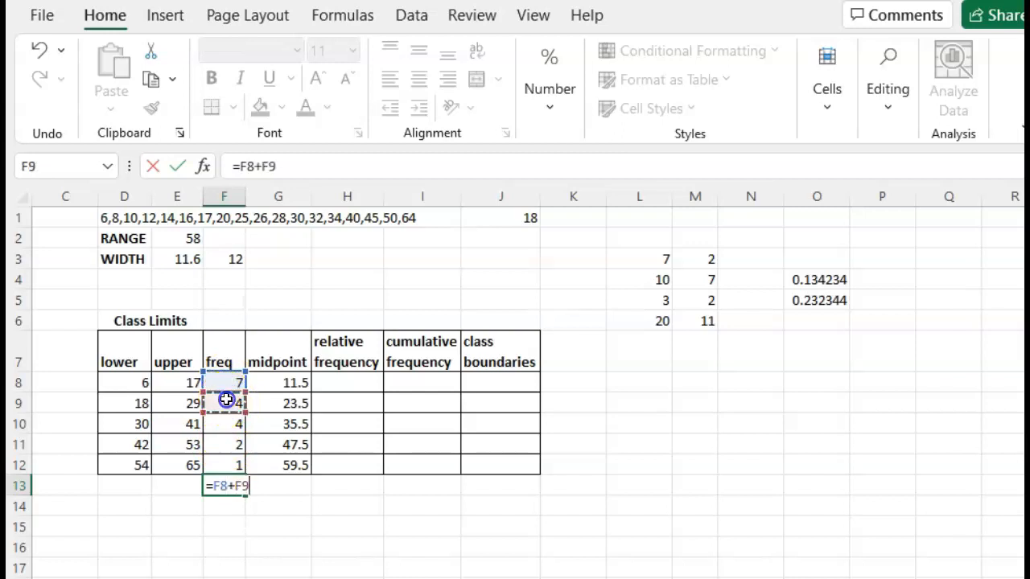
pyautogui.write('+')
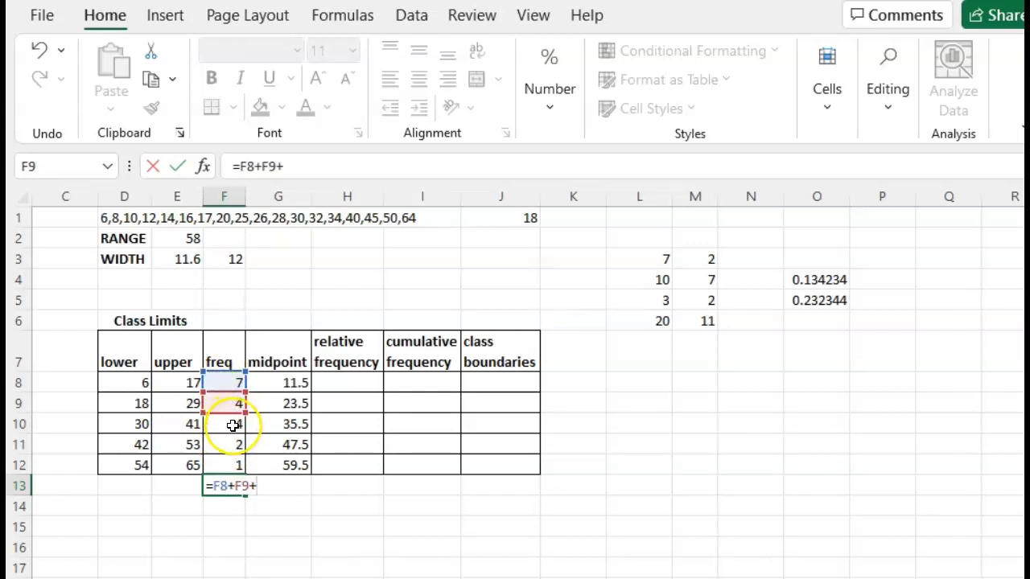
pyautogui.click(231, 423)
pyautogui.write('+')
pyautogui.click(230, 446)
pyautogui.write('+')
pyautogui.click(229, 466)
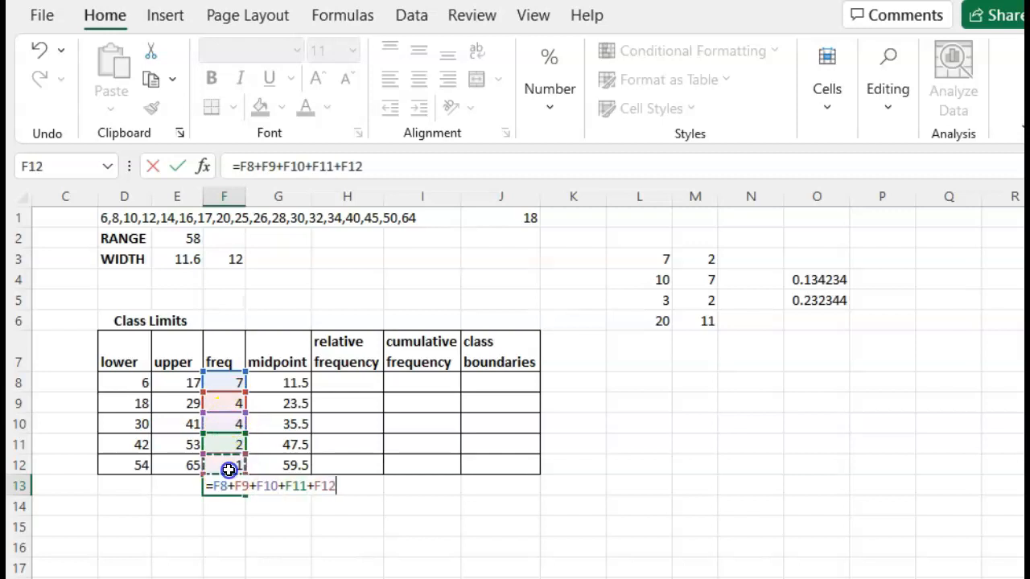
pyautogui.press('Return')
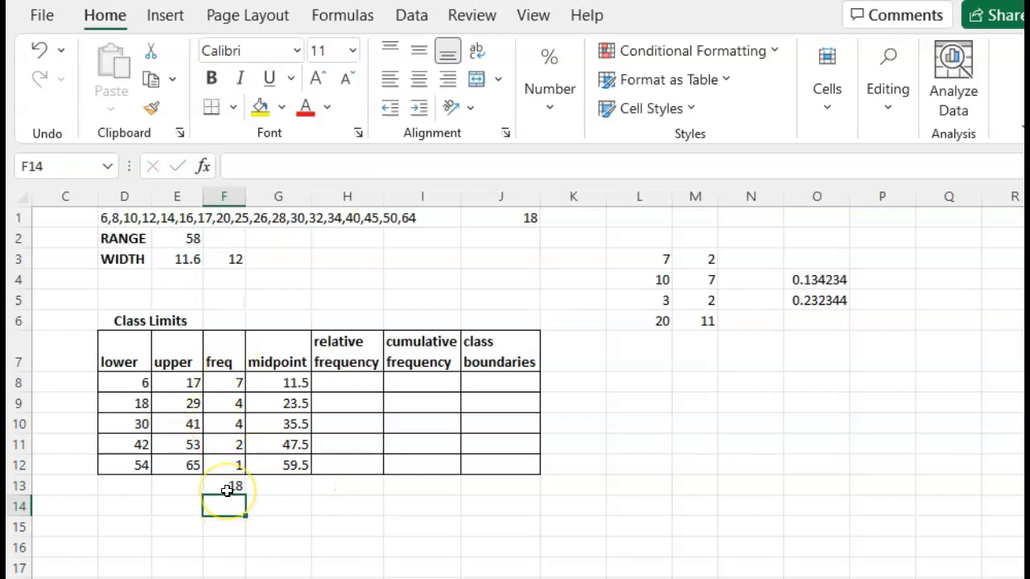
# Step: Enter the first relative frequency in H8 with the formula =F8/18
pyautogui.click(342, 383)
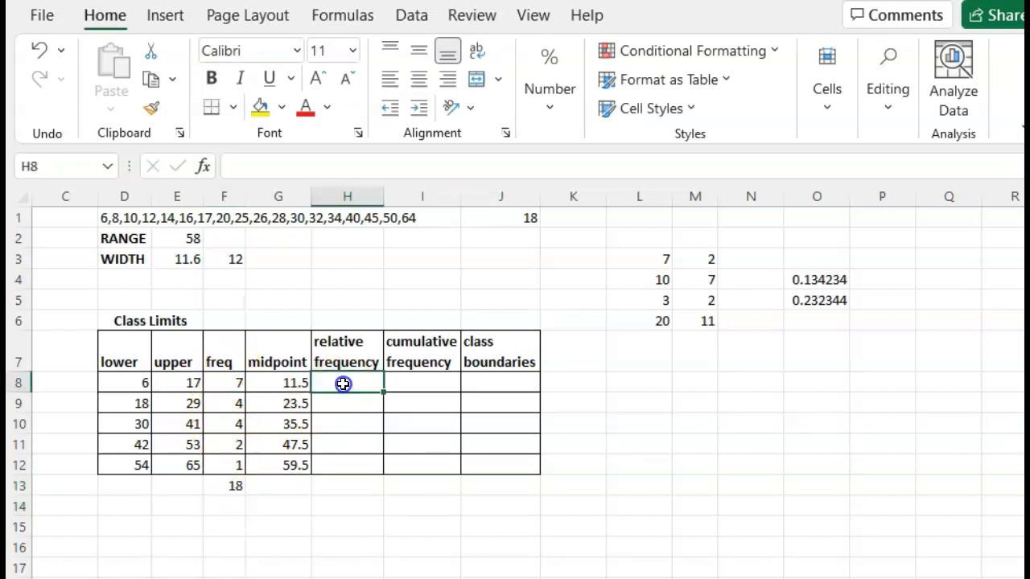
pyautogui.click(225, 385)
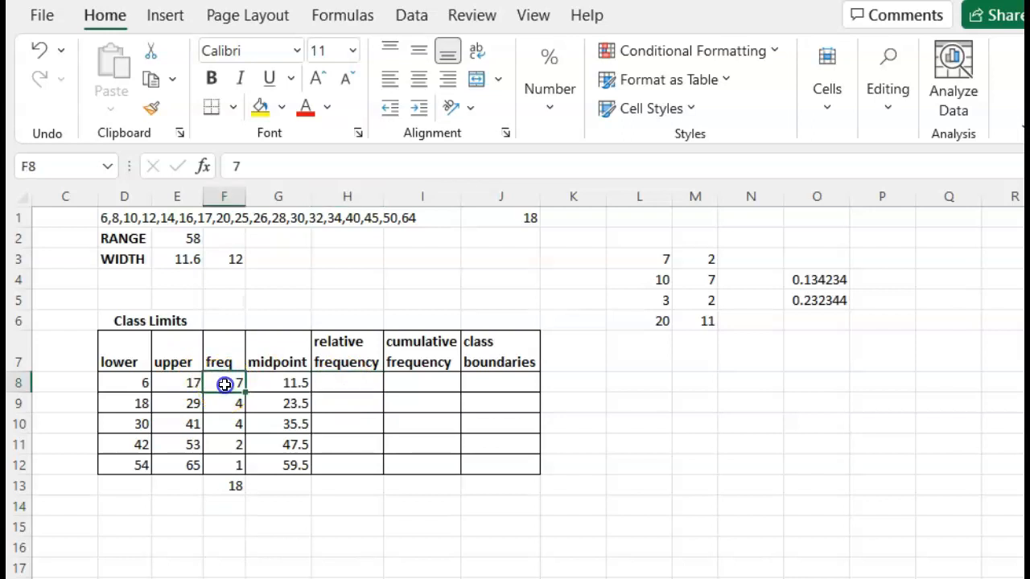
pyautogui.click(233, 486)
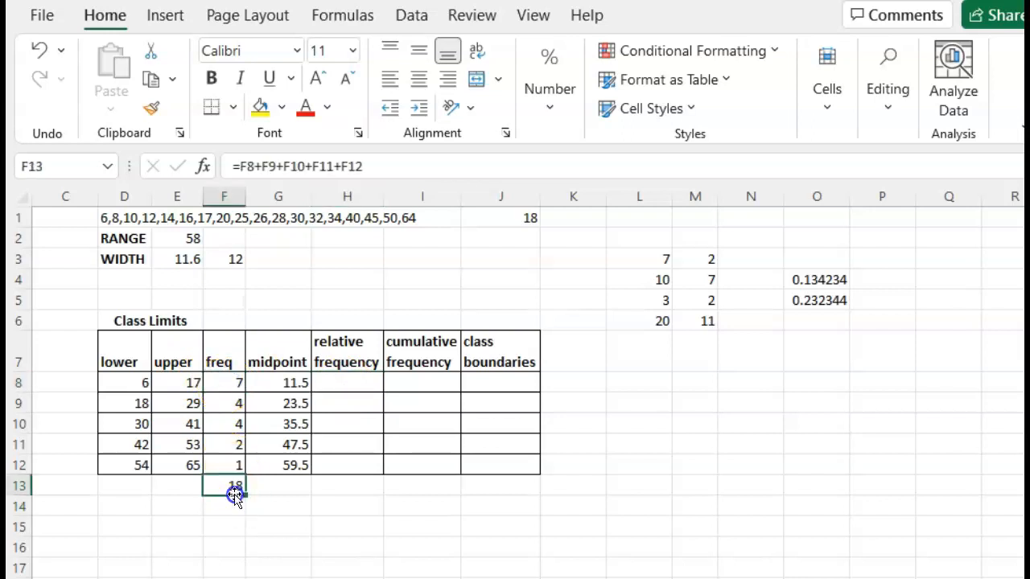
pyautogui.click(343, 385)
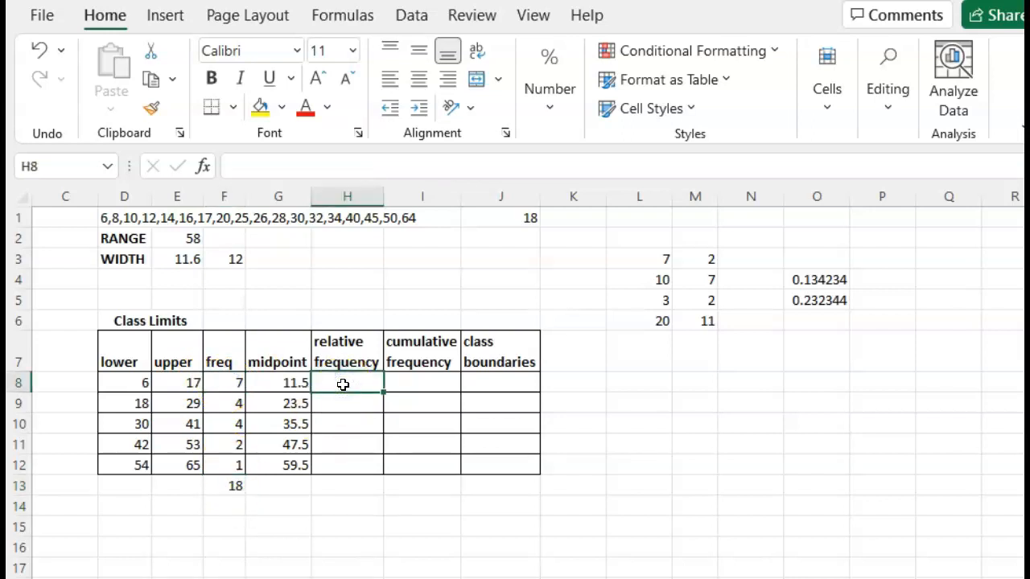
pyautogui.write('=')
pyautogui.click(236, 383)
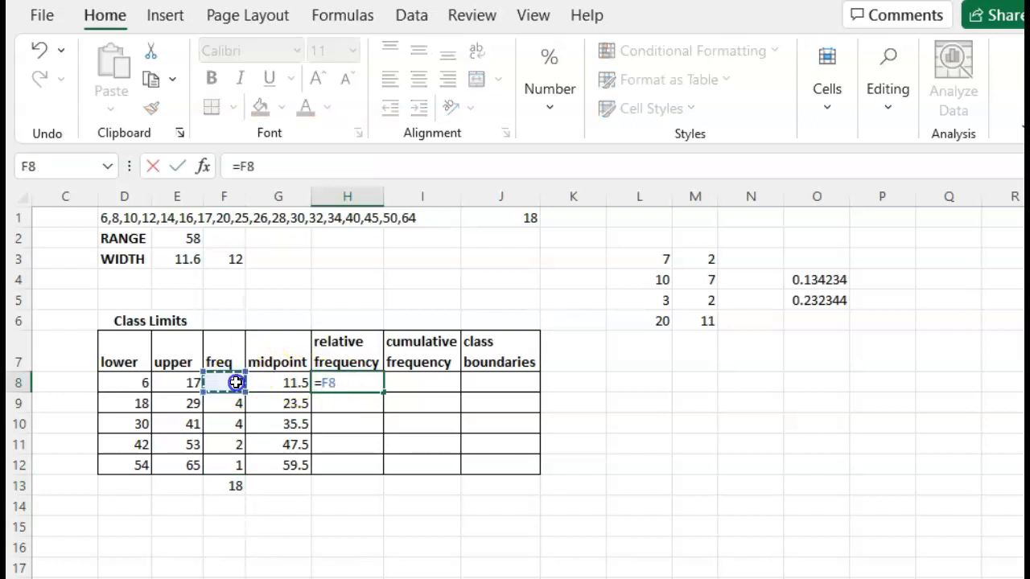
pyautogui.write('/18')
pyautogui.press('Return')
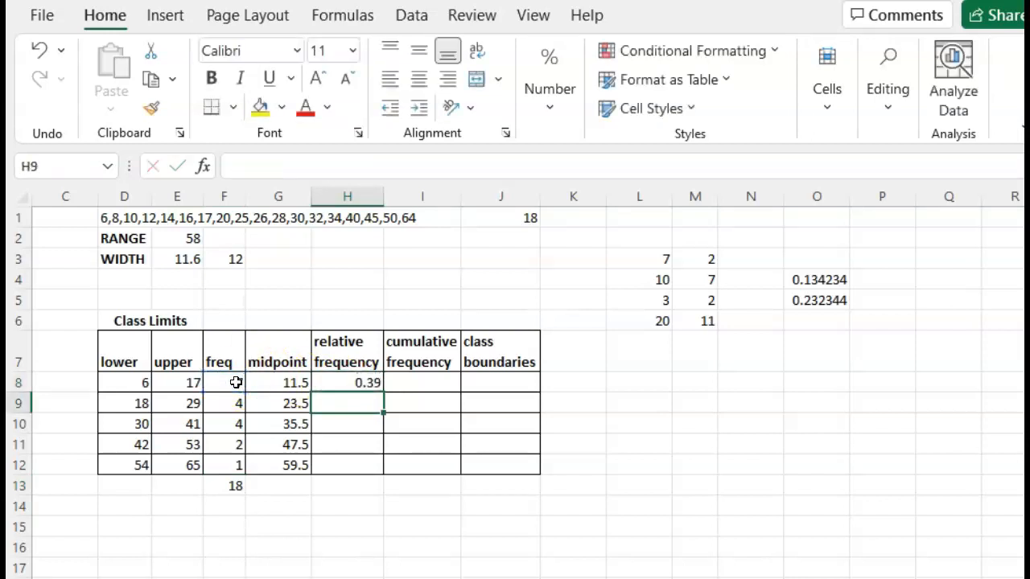
# Step: Copy the relative frequency formula down through H12
pyautogui.click(340, 381)
pyautogui.hotkey('ctrl', 'c')
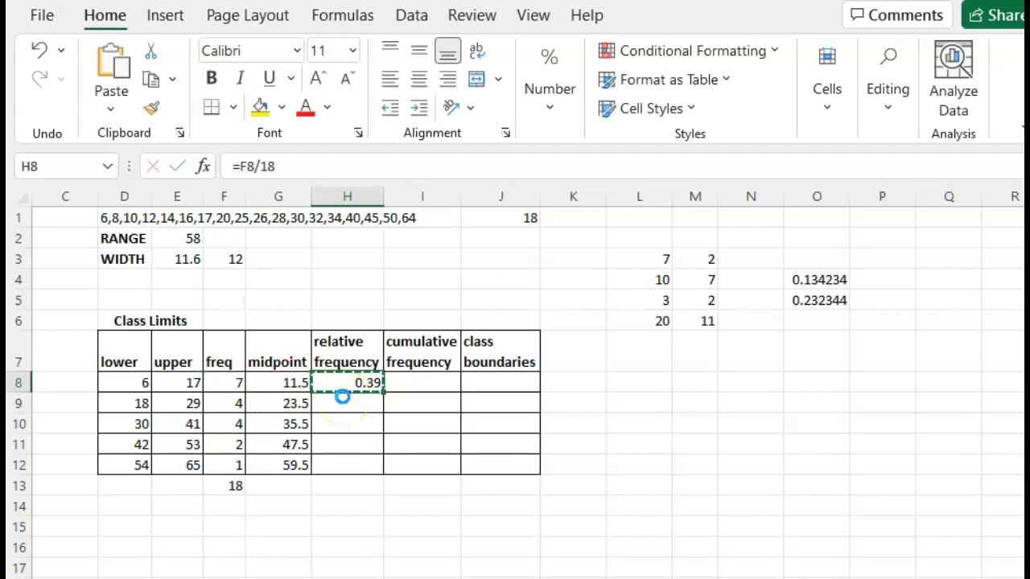
pyautogui.scroll(-1, 343, 396)
pyautogui.moveTo(401, 366); pyautogui.dragTo(399, 416)
pyautogui.hotkey('ctrl', 'v')
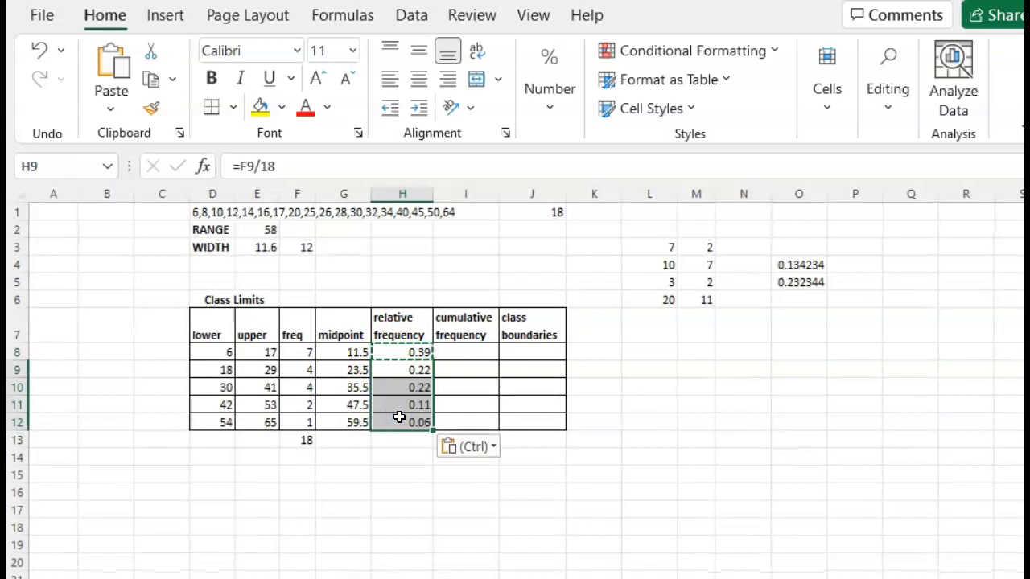
pyautogui.click(727, 424)
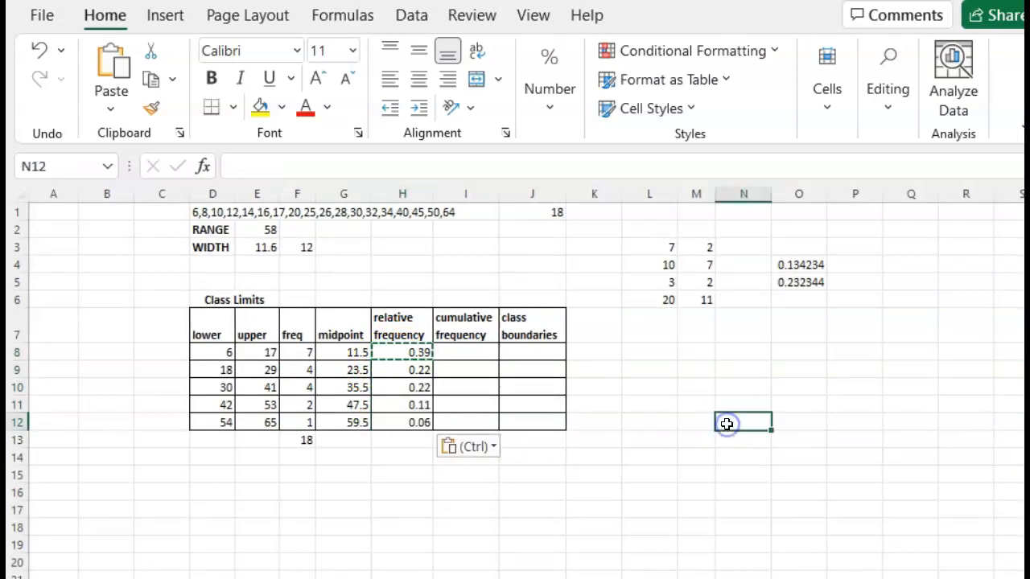
pyautogui.scroll(4, 912, 416)
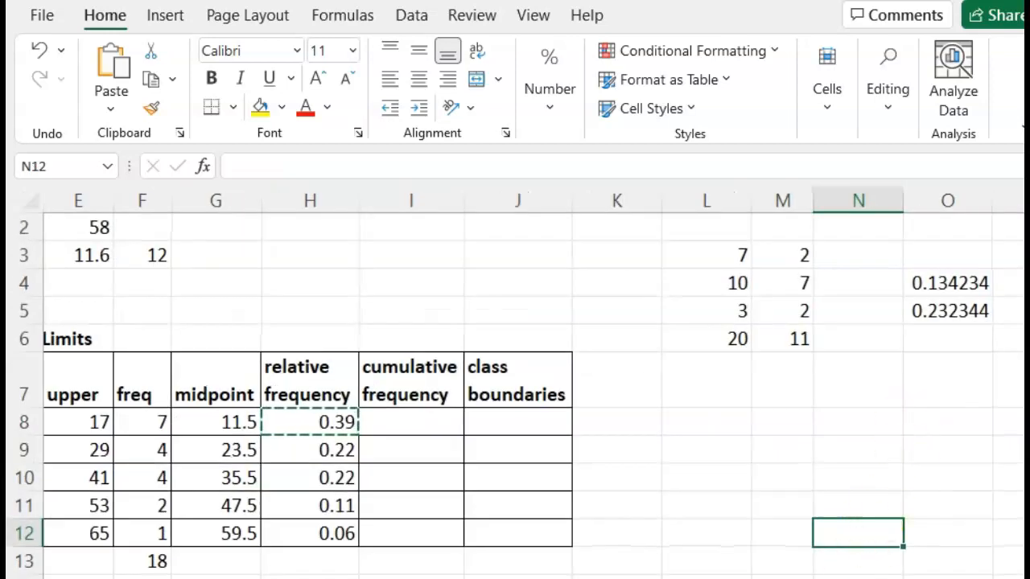
pyautogui.scroll(-3, 515, 382)
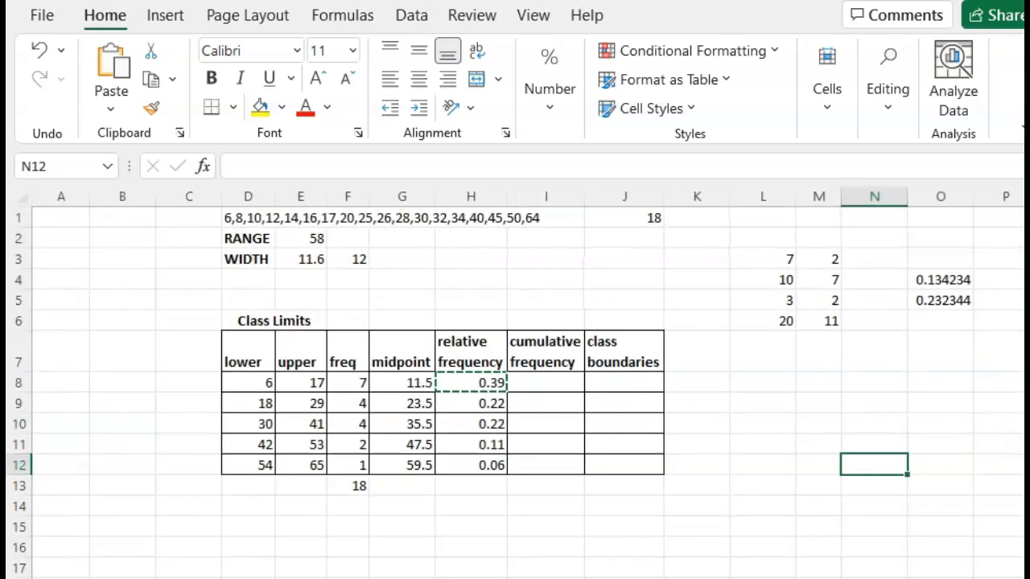
pyautogui.click(798, 338)
# Step: Enter 7 as the first cumulative frequency in I8 and the formula =I8+F9 in I9
pyautogui.click(557, 383)
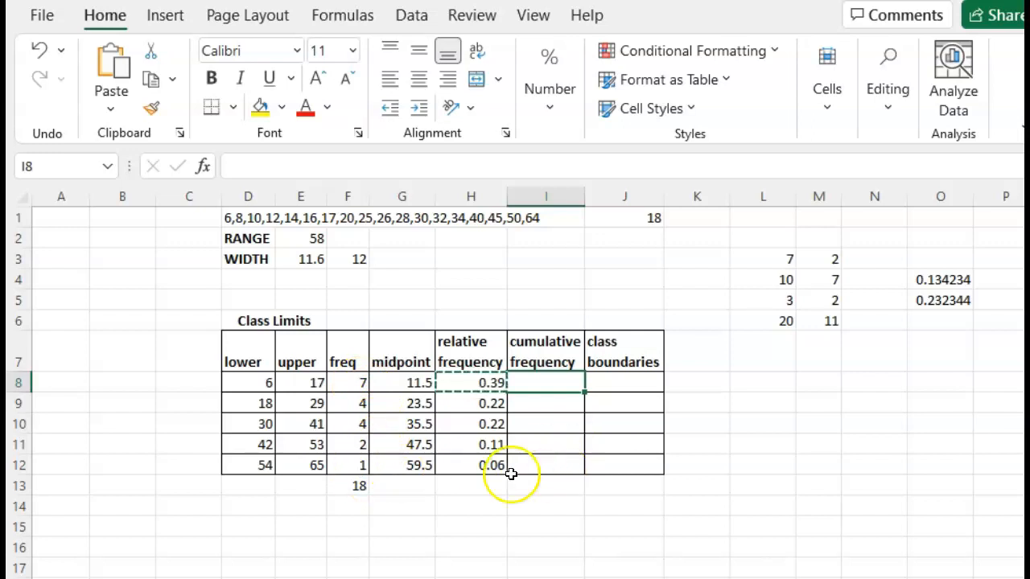
pyautogui.write('7')
pyautogui.click(538, 400)
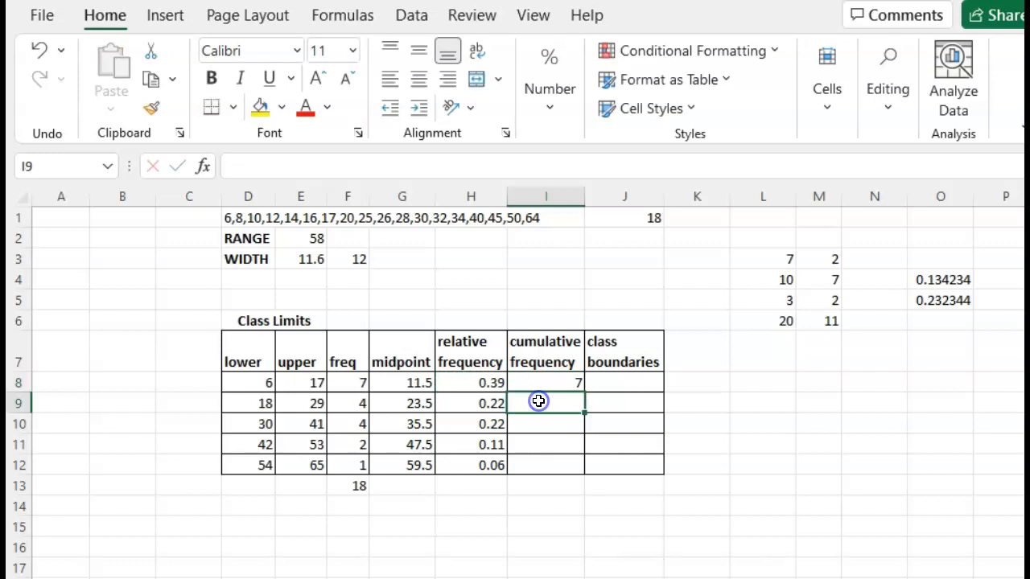
pyautogui.write('=')
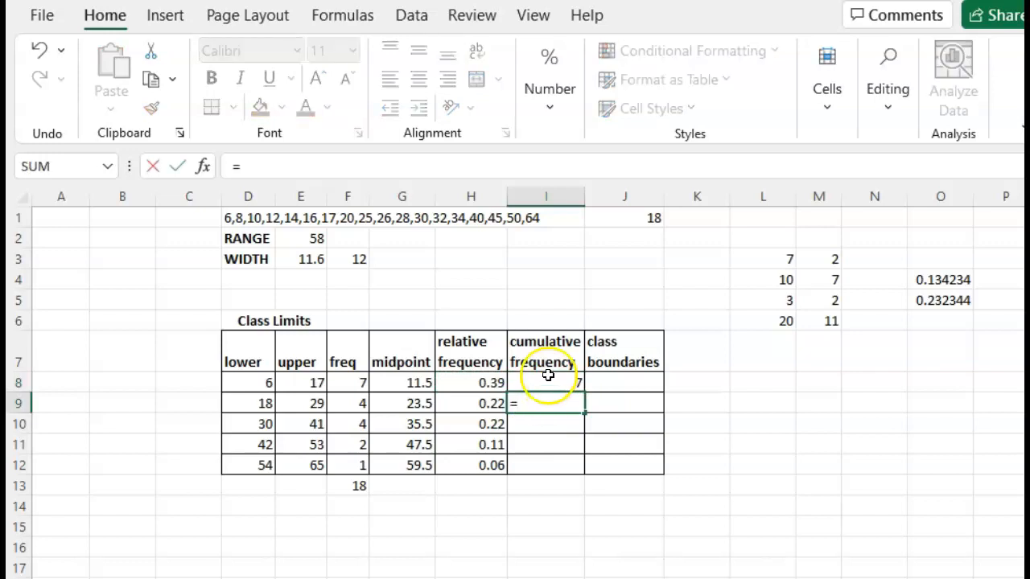
pyautogui.click(547, 375)
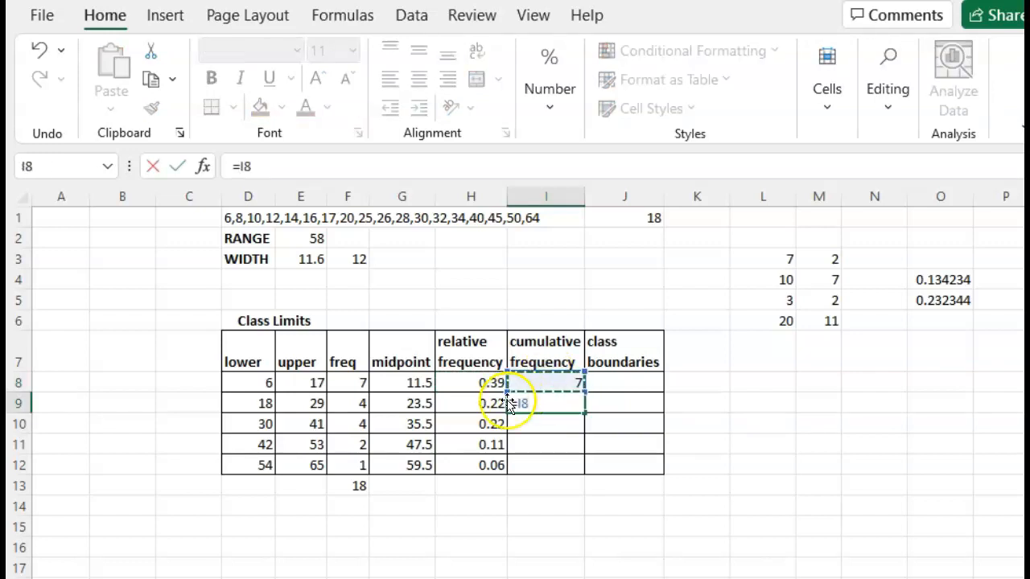
pyautogui.click(361, 403)
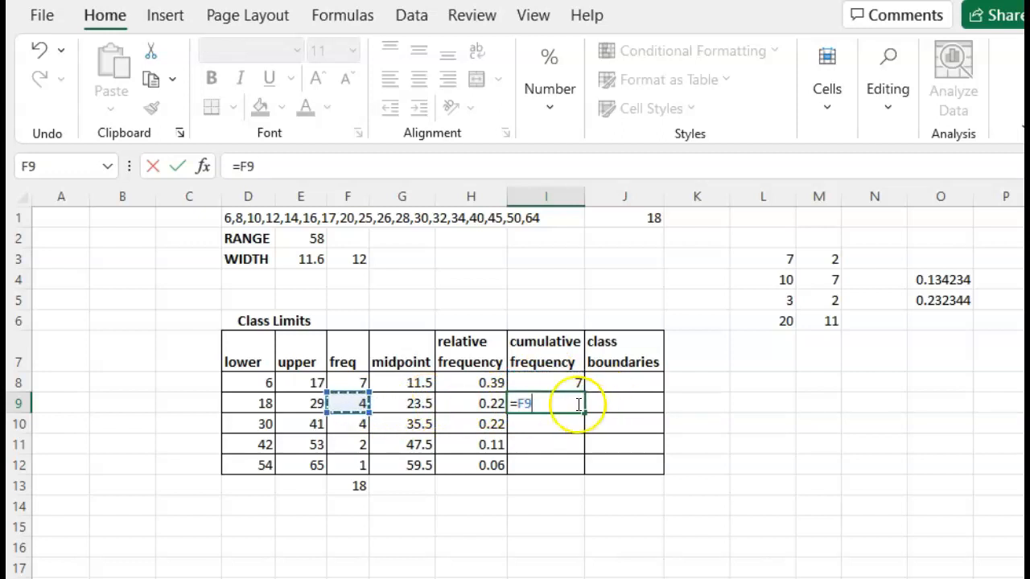
pyautogui.click(567, 381)
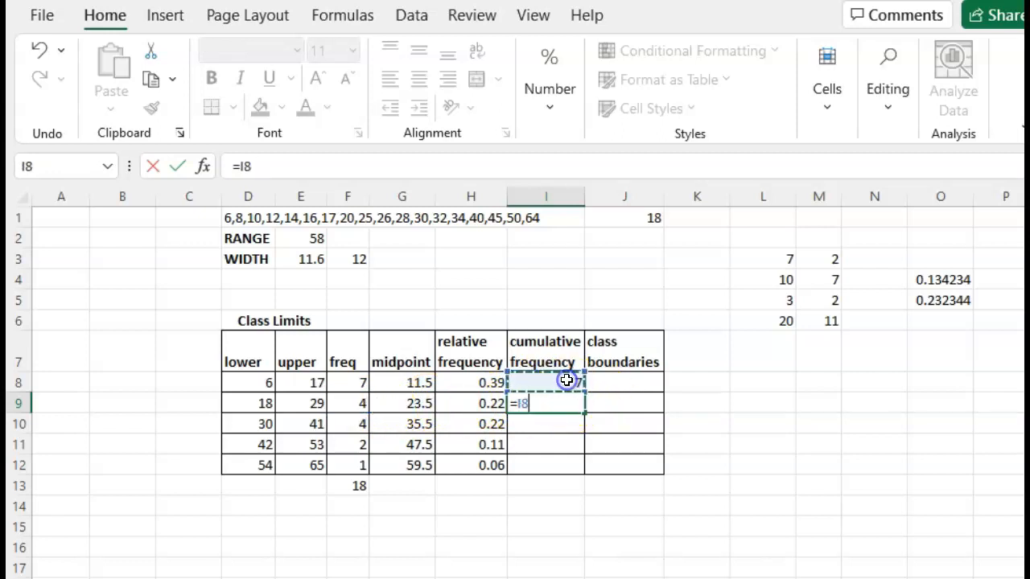
pyautogui.write('+')
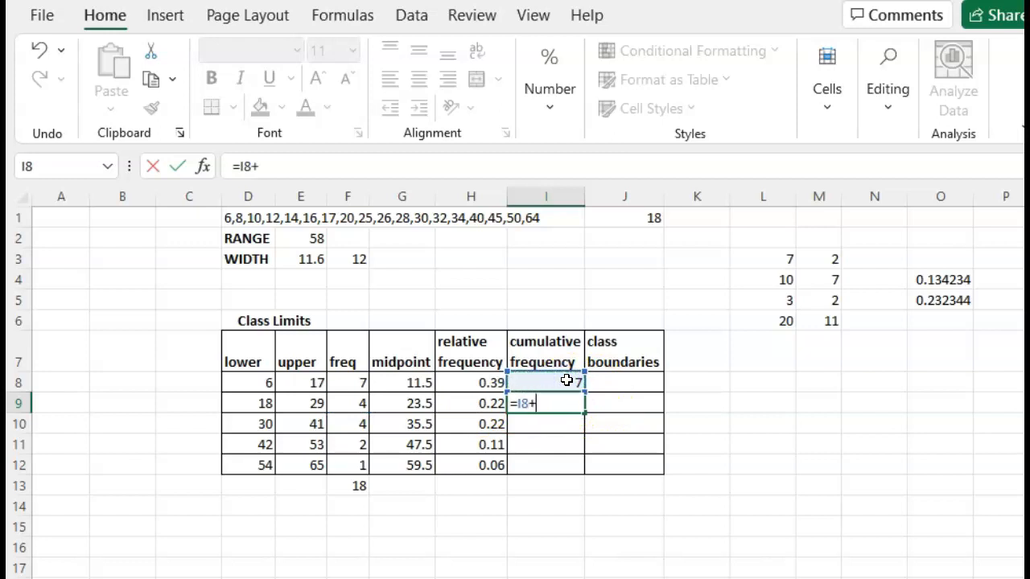
pyautogui.click(361, 404)
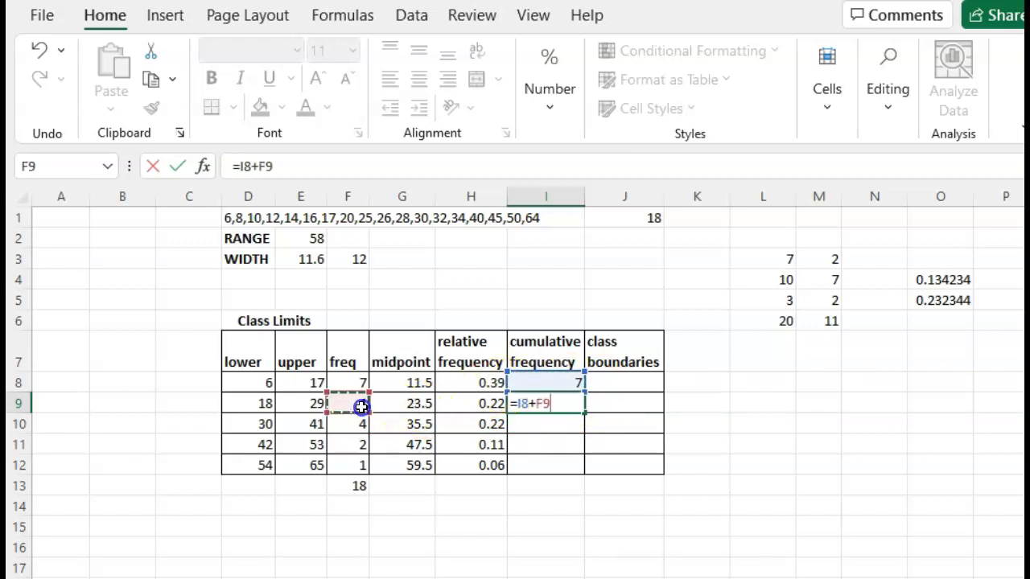
pyautogui.press('Return')
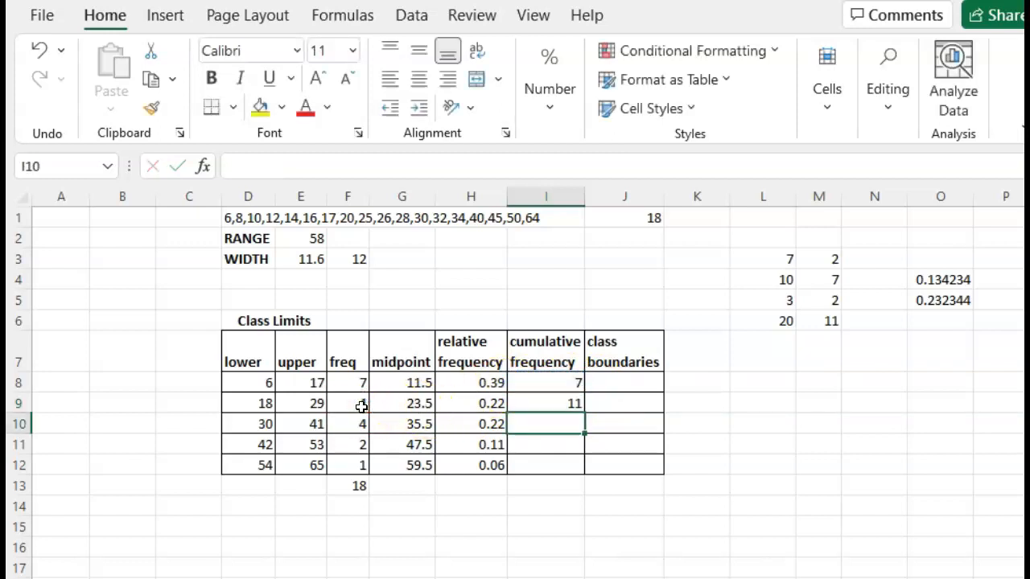
# Step: Copy the cumulative frequency formula from I9 down through I12
pyautogui.click(544, 406)
pyautogui.hotkey('ctrl', 'c')
pyautogui.moveTo(545, 425); pyautogui.dragTo(551, 461)
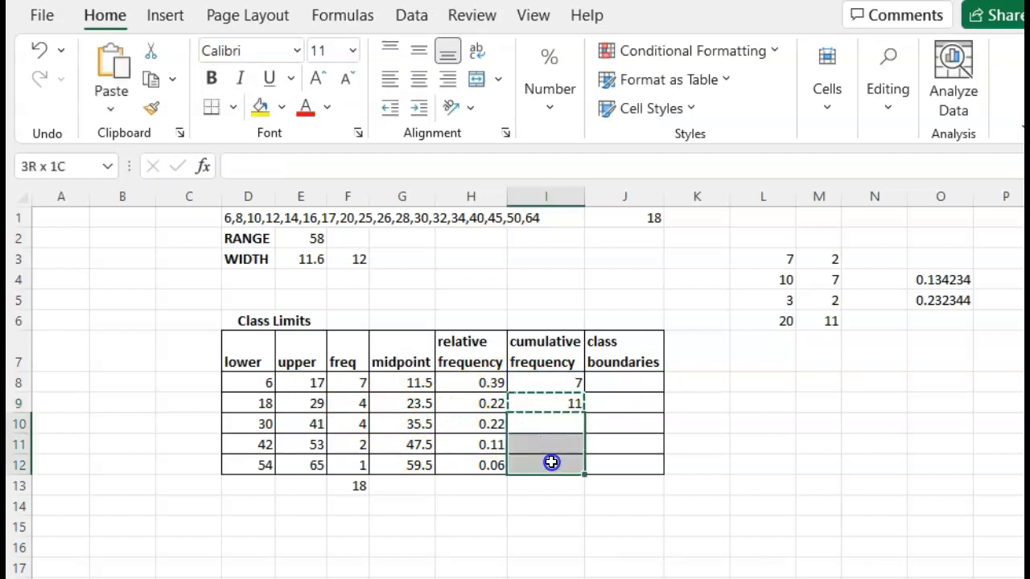
pyautogui.hotkey('ctrl', 'v')
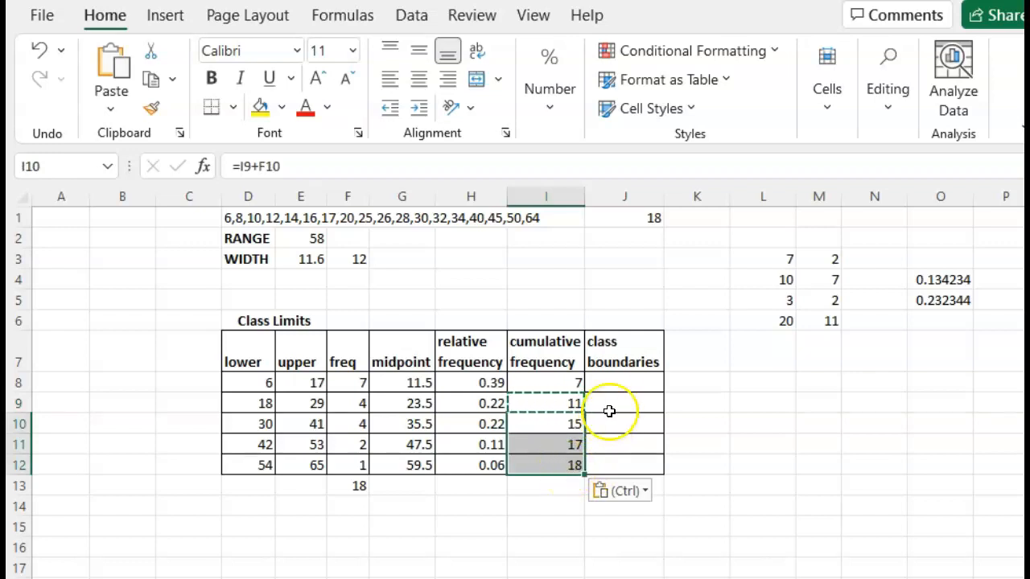
# Step: Enter the class boundaries 5.5-17.5 in J8 and 17.5-29.5 in J9
pyautogui.click(611, 384)
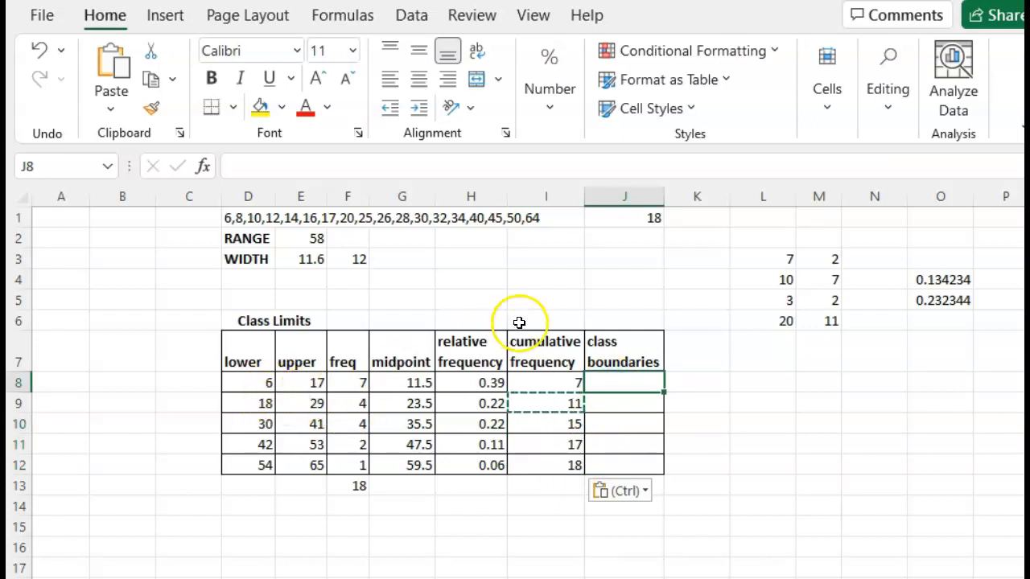
pyautogui.write('5.')
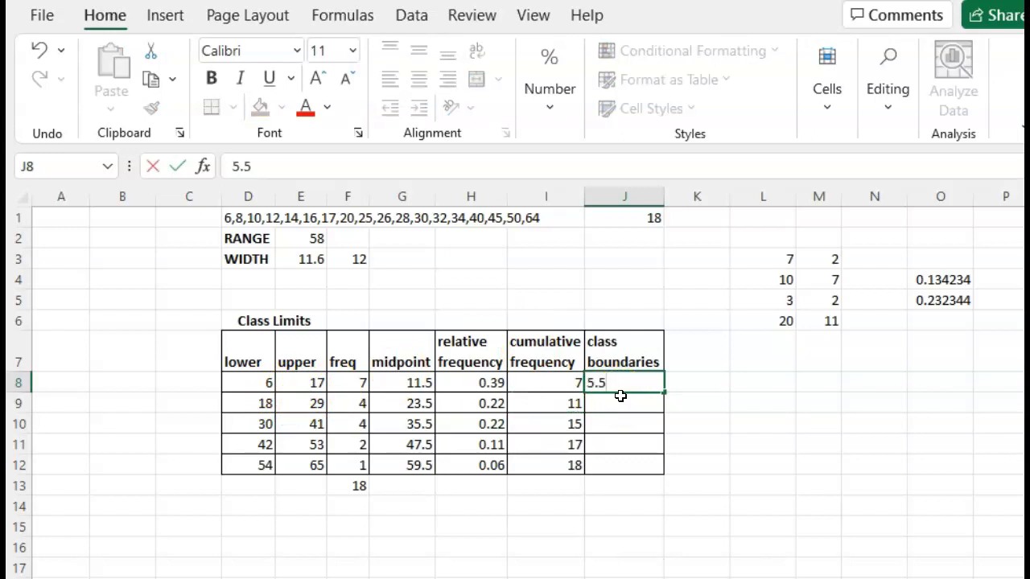
pyautogui.write('5-17.5')
pyautogui.press('Return')
pyautogui.write('17.5-')
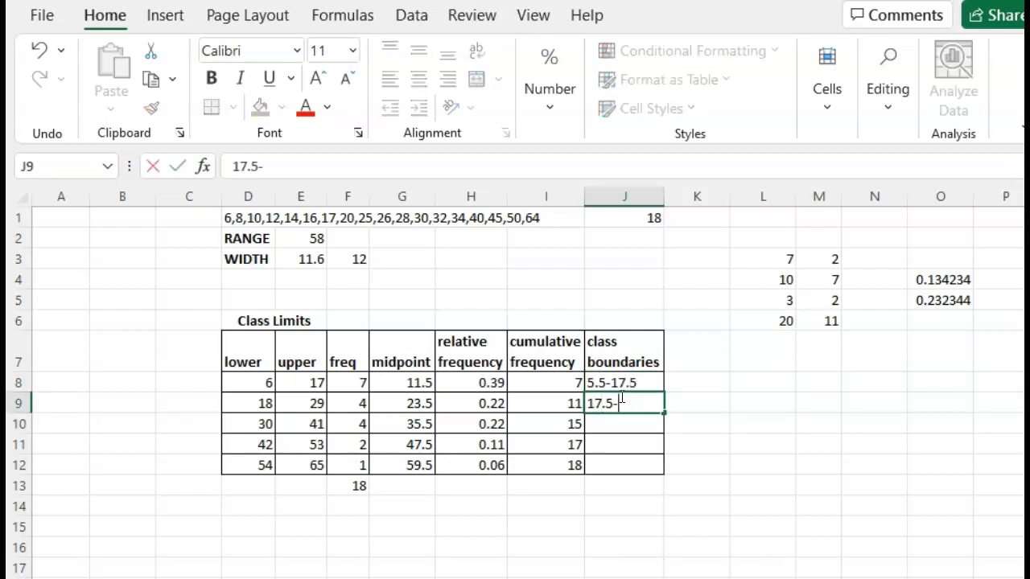
pyautogui.write('29.5')
pyautogui.press('Return')
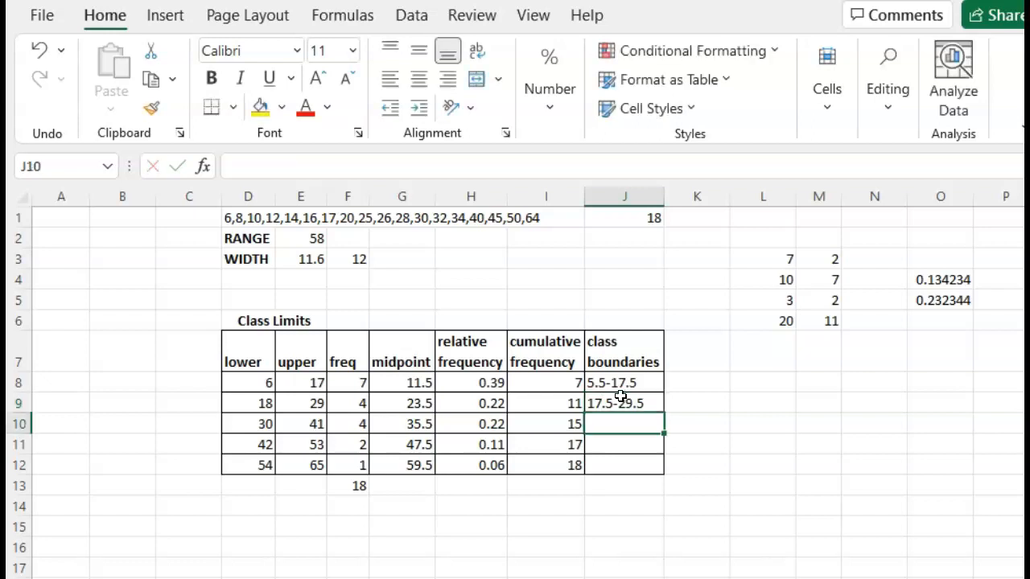
# Step: Enter the class boundaries 29.5-41.5 in J10, 41.5-53.5 in J11 and 53.5-65.5 in J12
pyautogui.write('29.5-41.5')
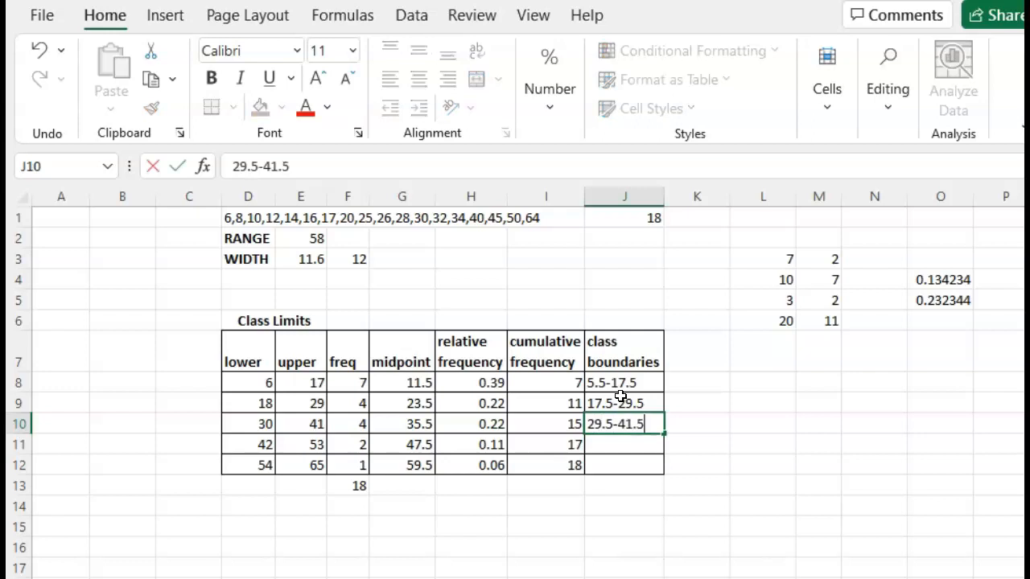
pyautogui.press('Return')
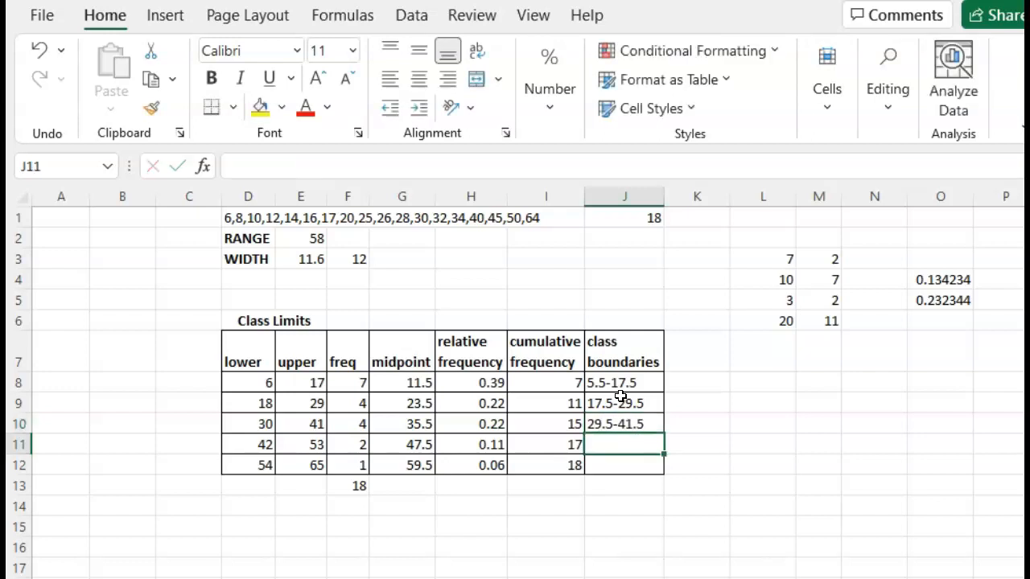
pyautogui.write('41.5-53.5')
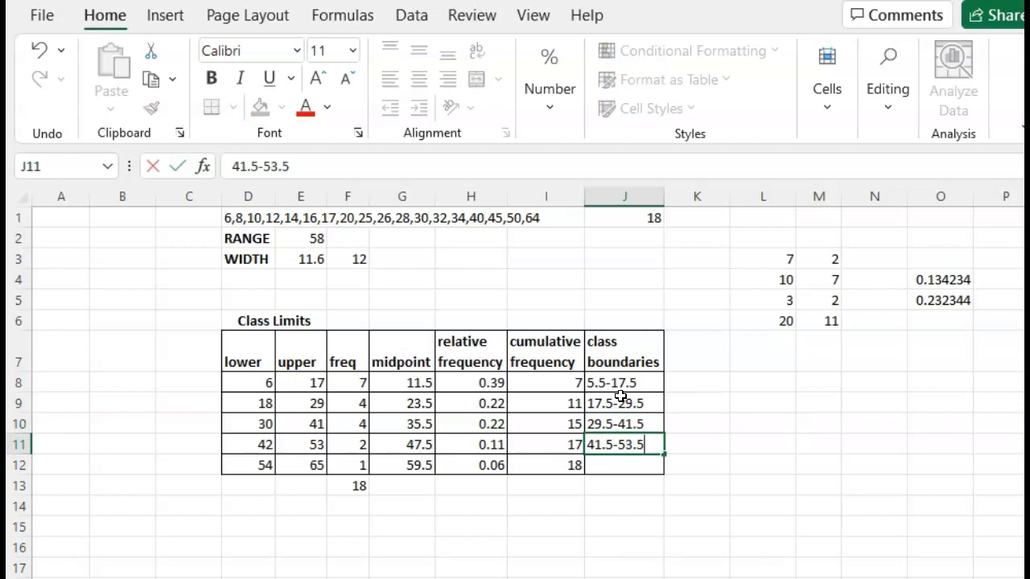
pyautogui.press('Return')
pyautogui.write('53.5-65.5')
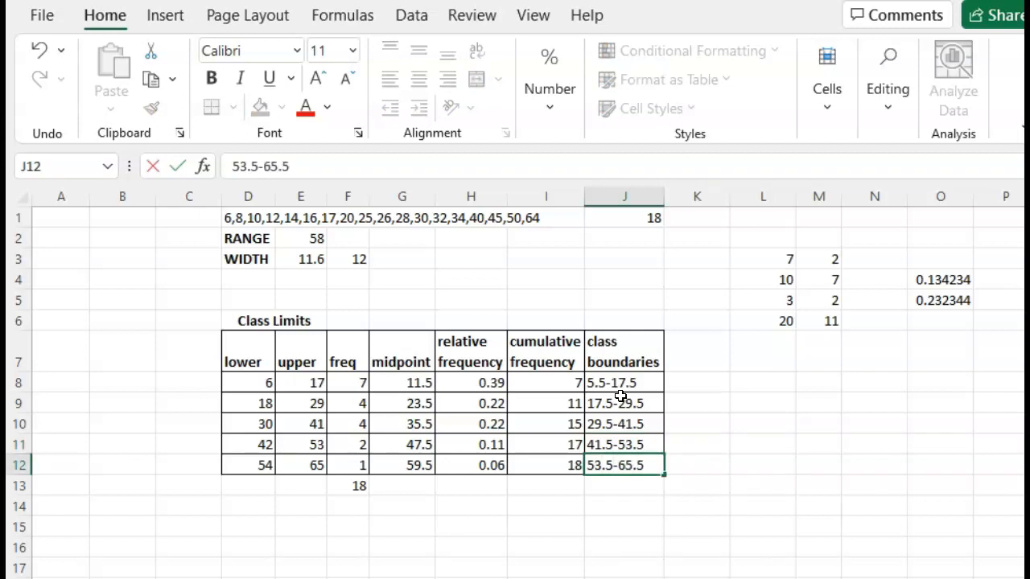
pyautogui.press('Return')
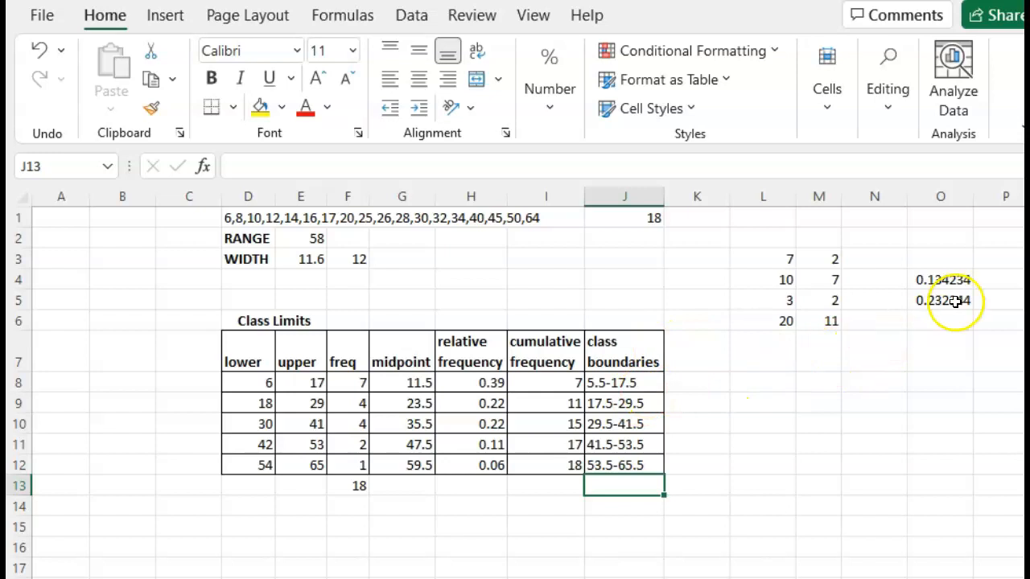
pyautogui.moveTo(944, 283); pyautogui.dragTo(944, 294)
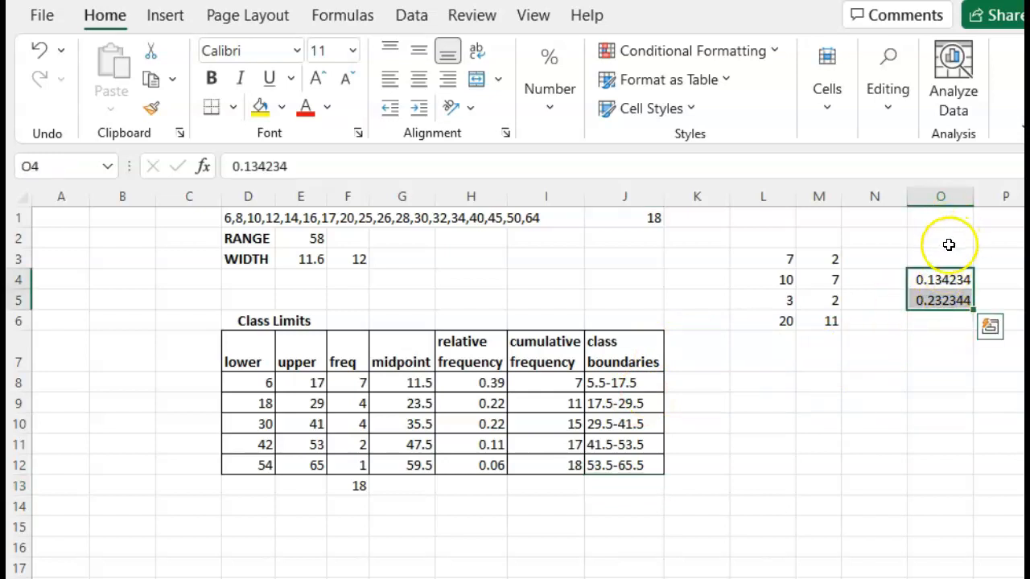
pyautogui.click(942, 198)
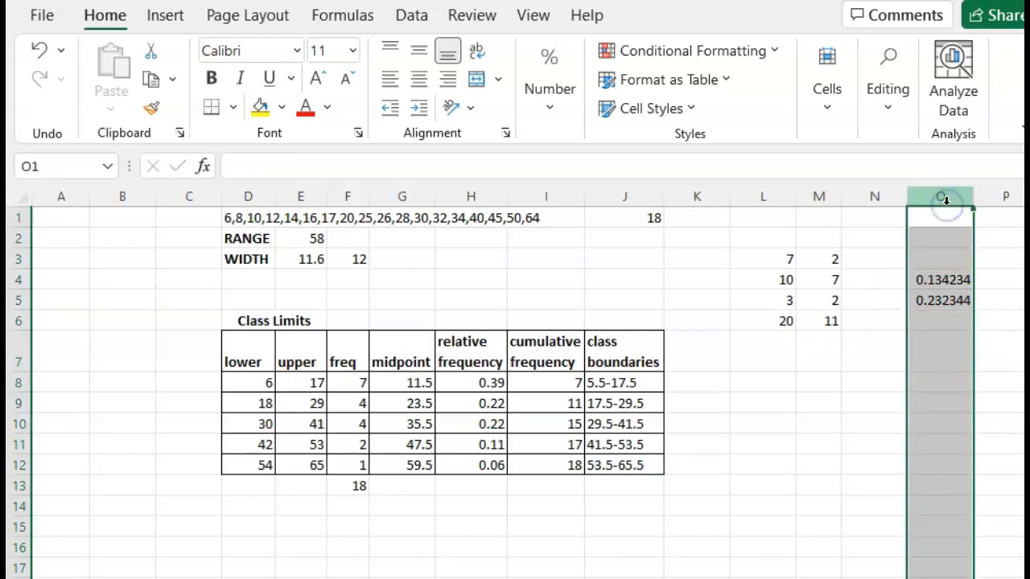
pyautogui.click(817, 199)
pyautogui.click(760, 197)
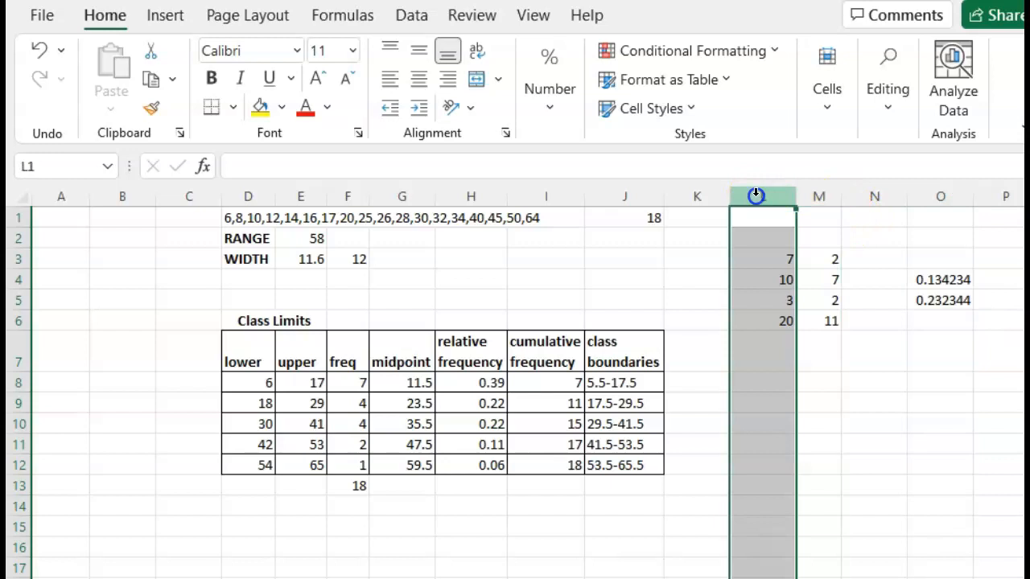
pyautogui.click(18, 352)
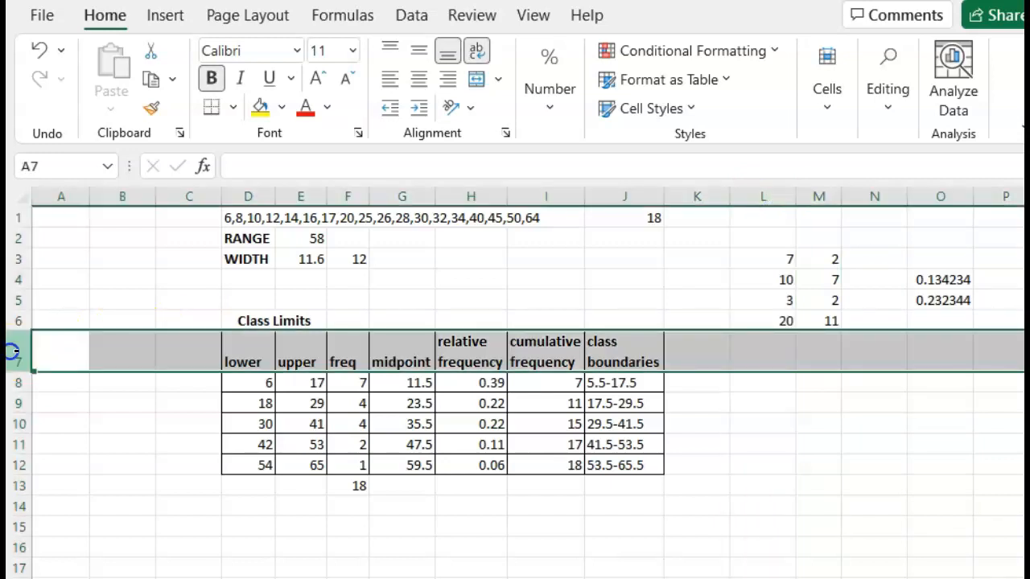
pyautogui.click(106, 196)
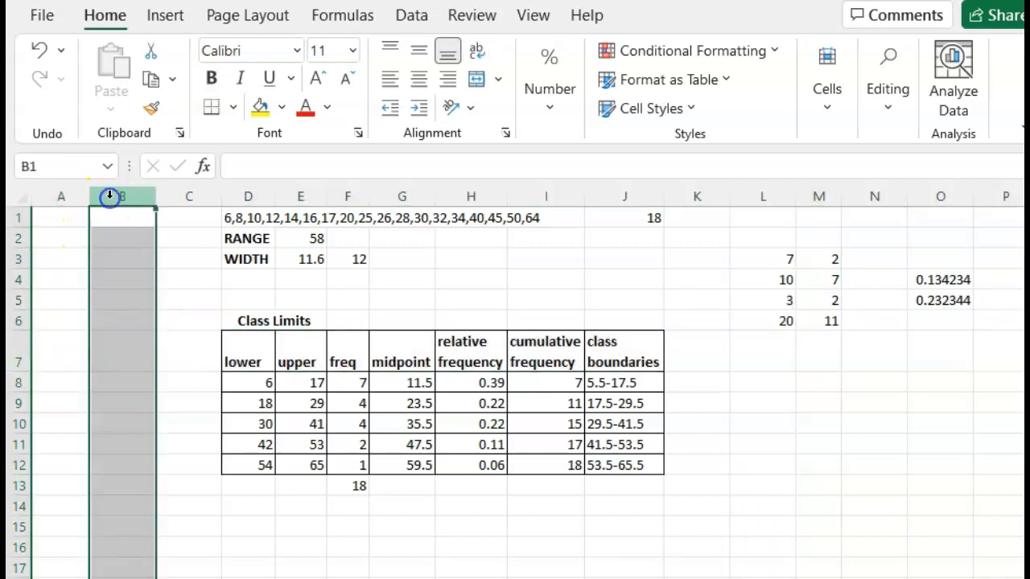
# Step: Format column O as Number with 2 decimal places
pyautogui.click(938, 197)
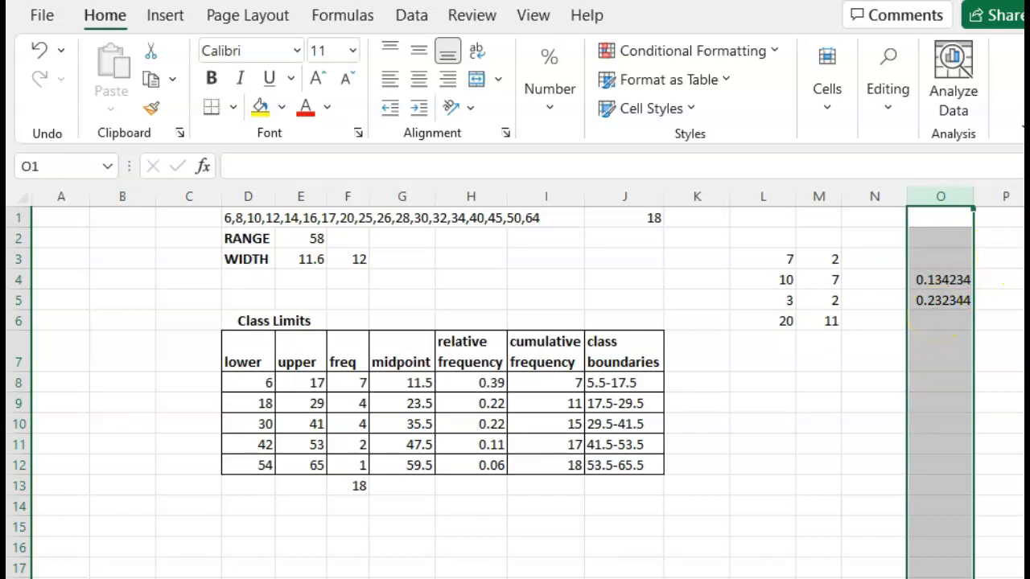
pyautogui.click(823, 112)
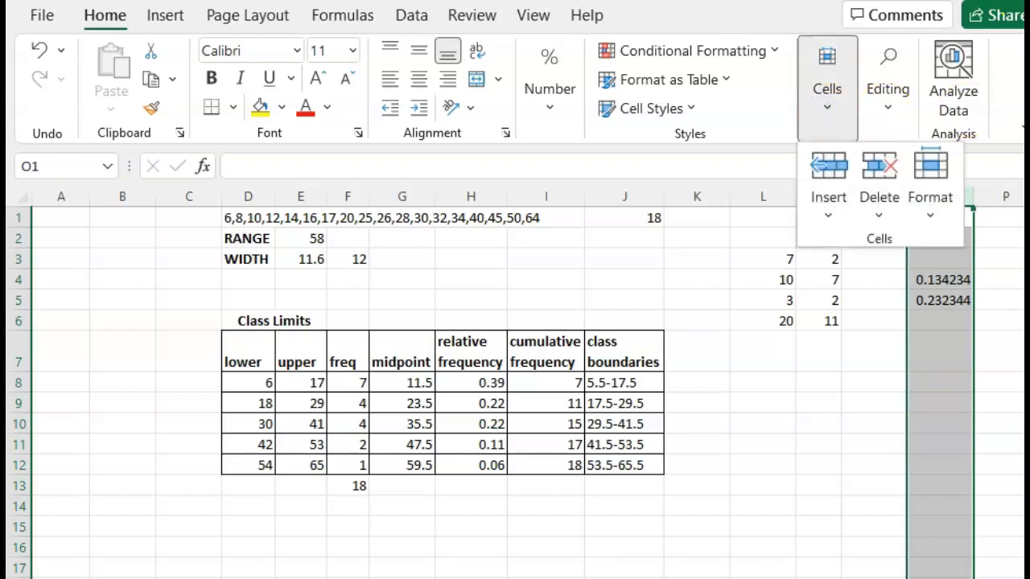
pyautogui.press('super+Up')
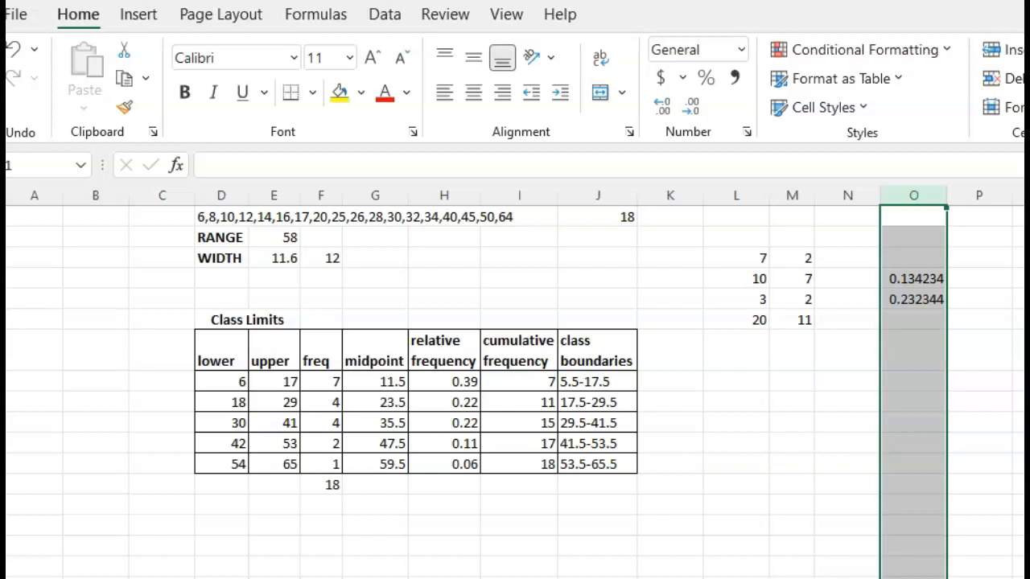
pyautogui.press('super+Down')
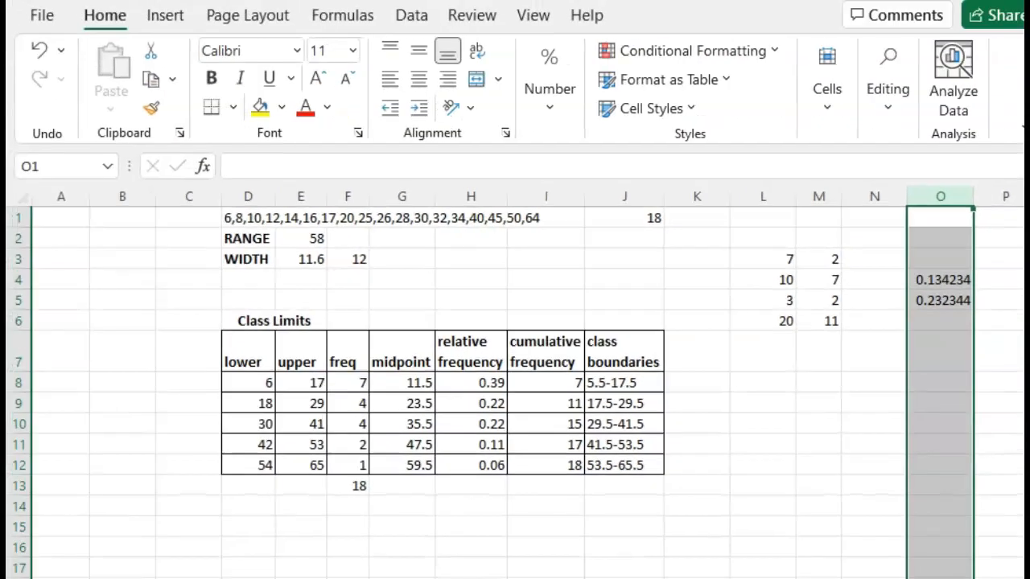
pyautogui.press('super+Up')
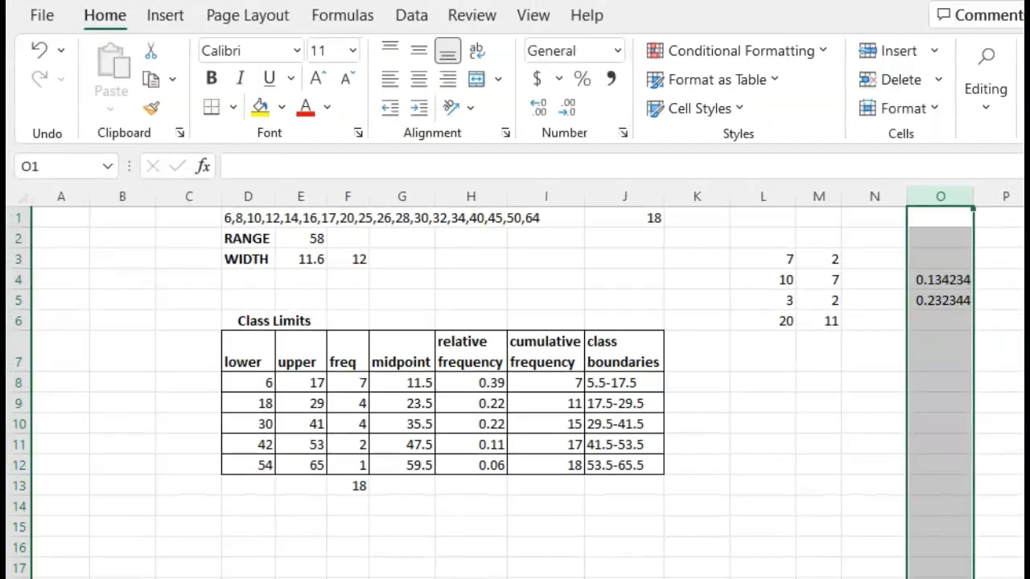
pyautogui.click(929, 111)
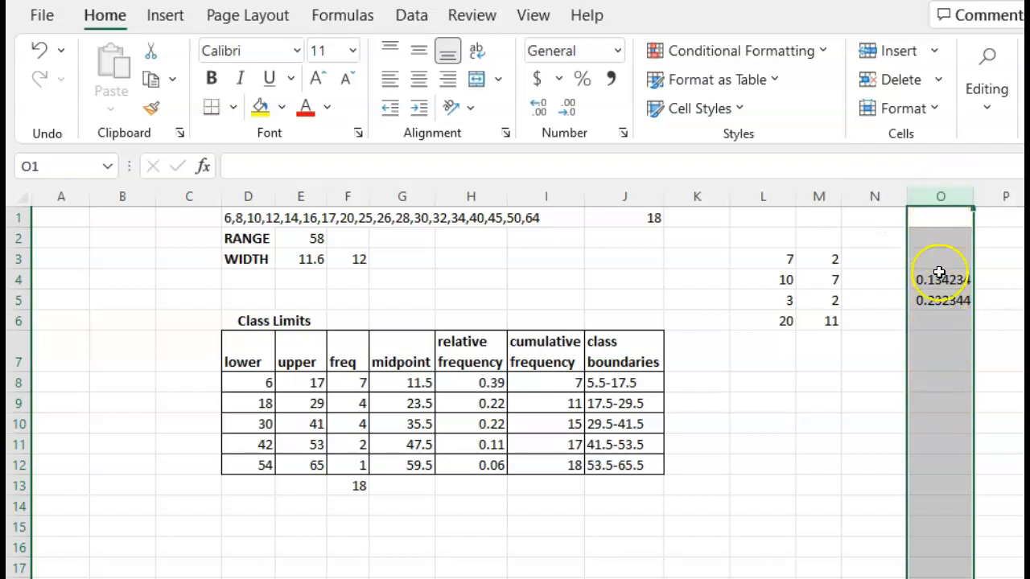
pyautogui.click(907, 113)
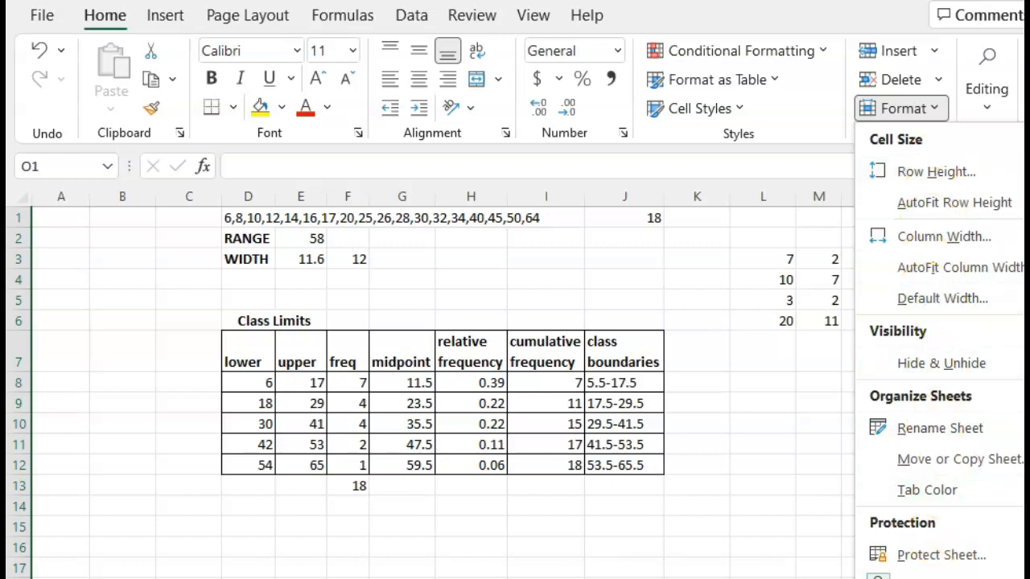
pyautogui.click(937, 578)
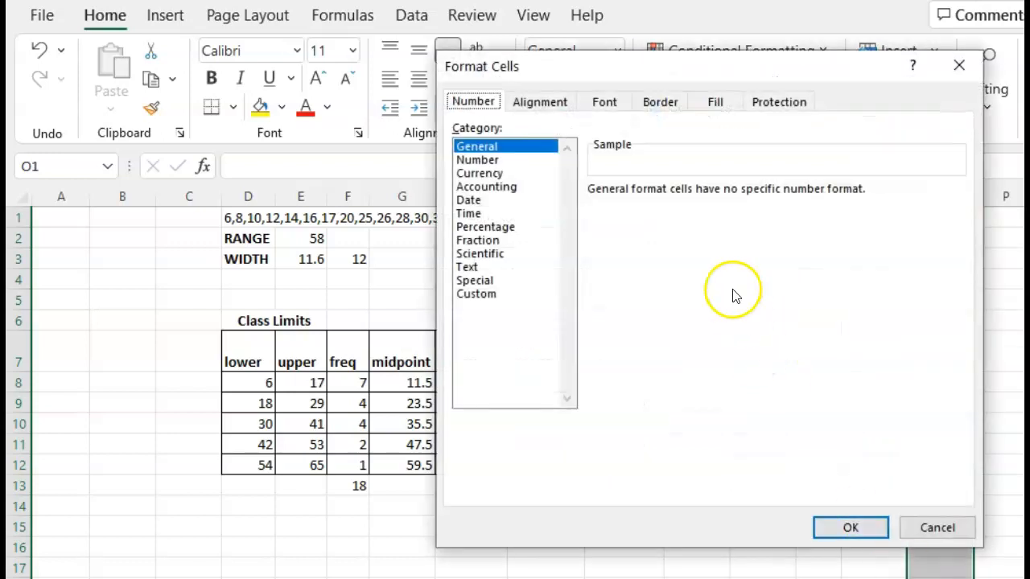
pyautogui.click(537, 102)
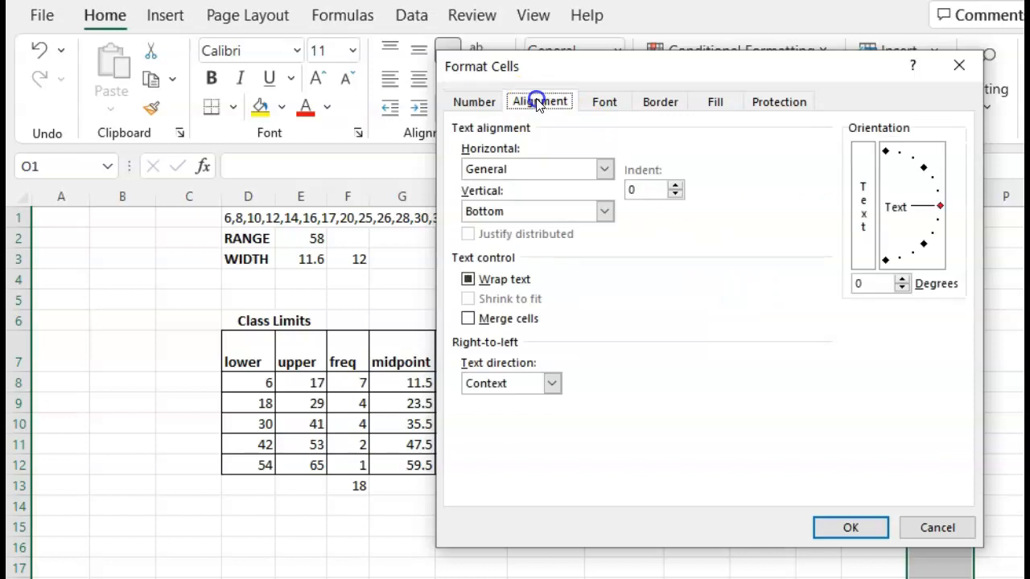
pyautogui.click(599, 102)
pyautogui.click(655, 102)
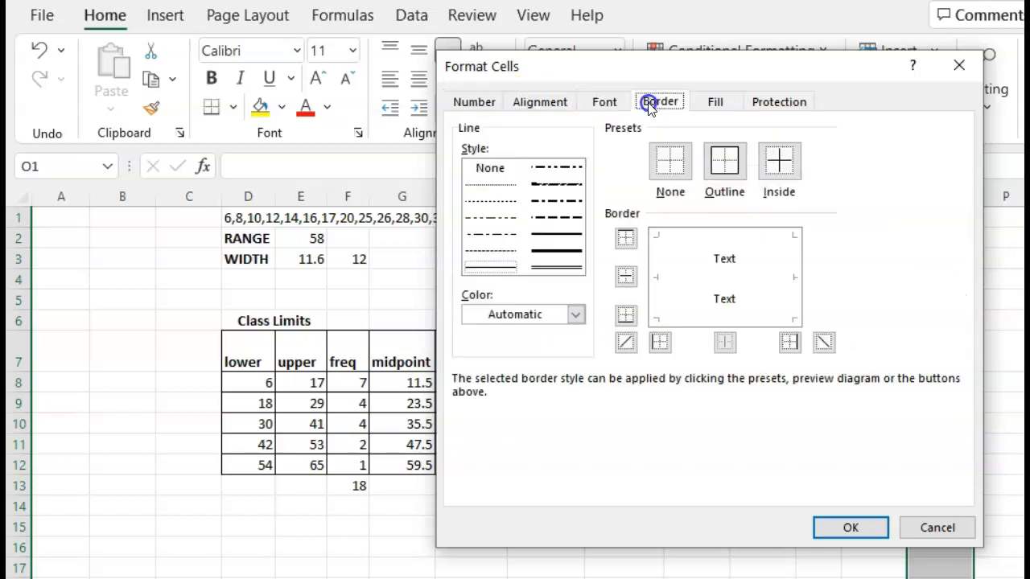
pyautogui.click(485, 103)
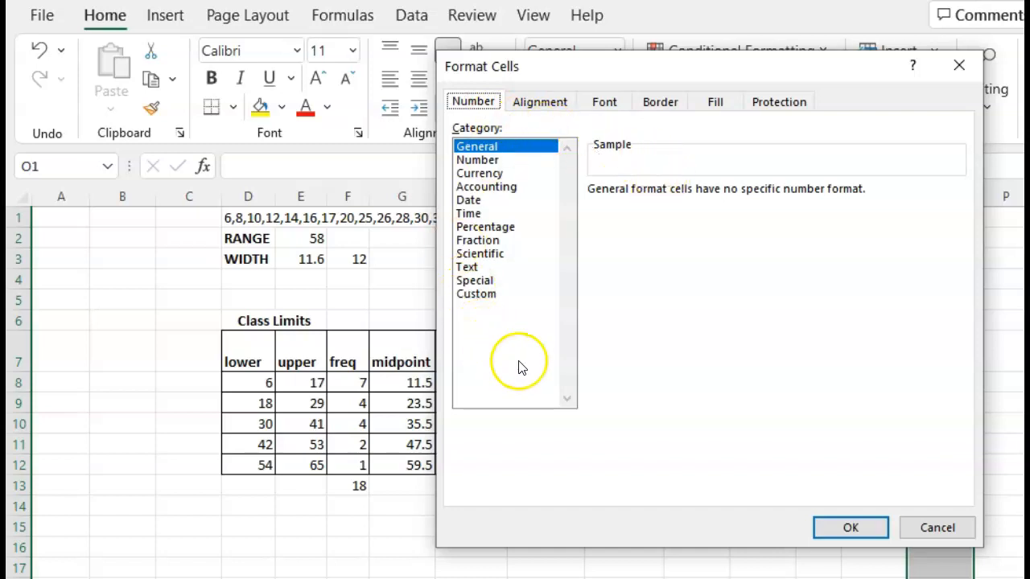
pyautogui.click(485, 160)
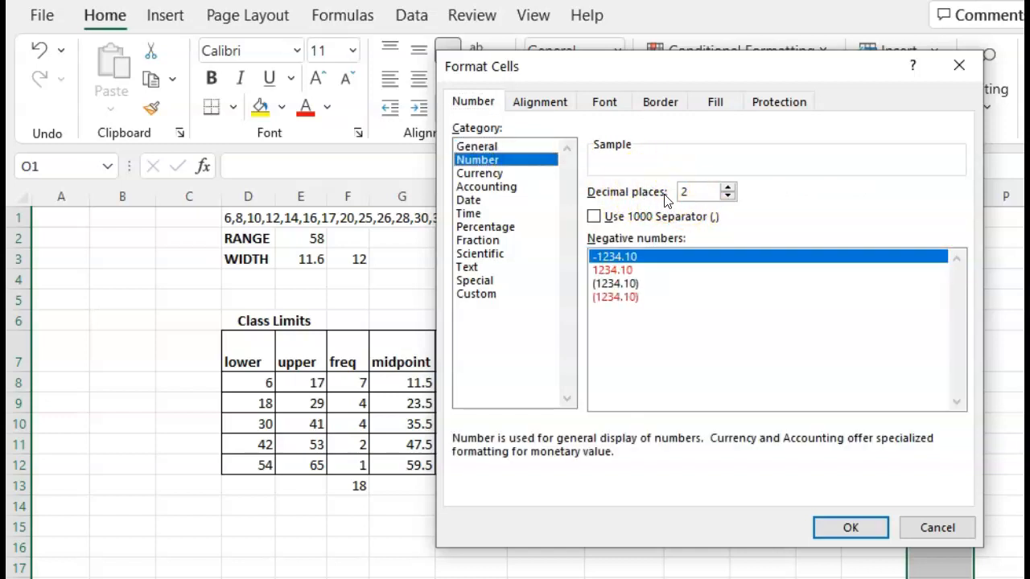
pyautogui.click(857, 535)
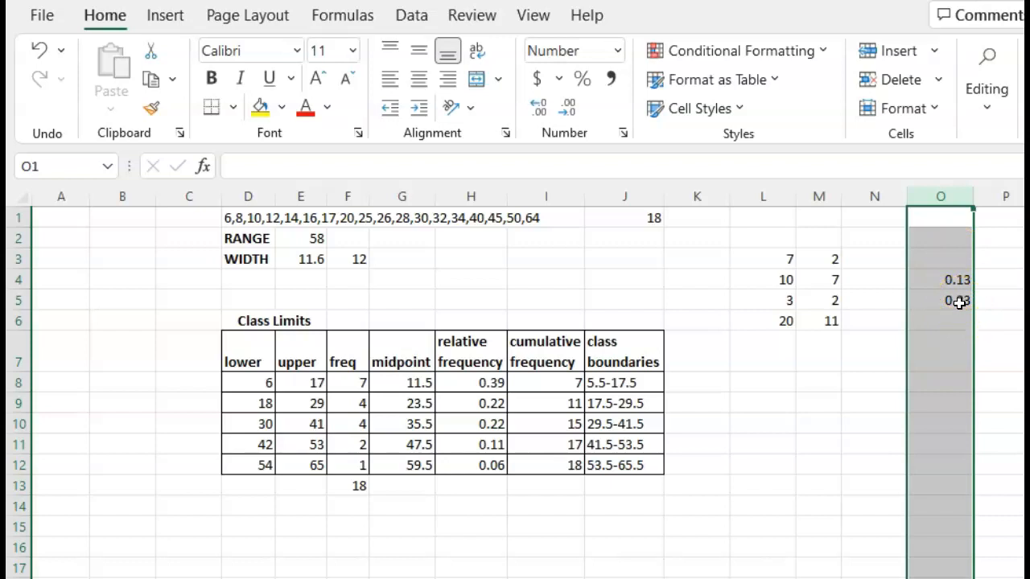
# Step: Inspect the full stored values of cells O4 and O5
pyautogui.click(955, 278)
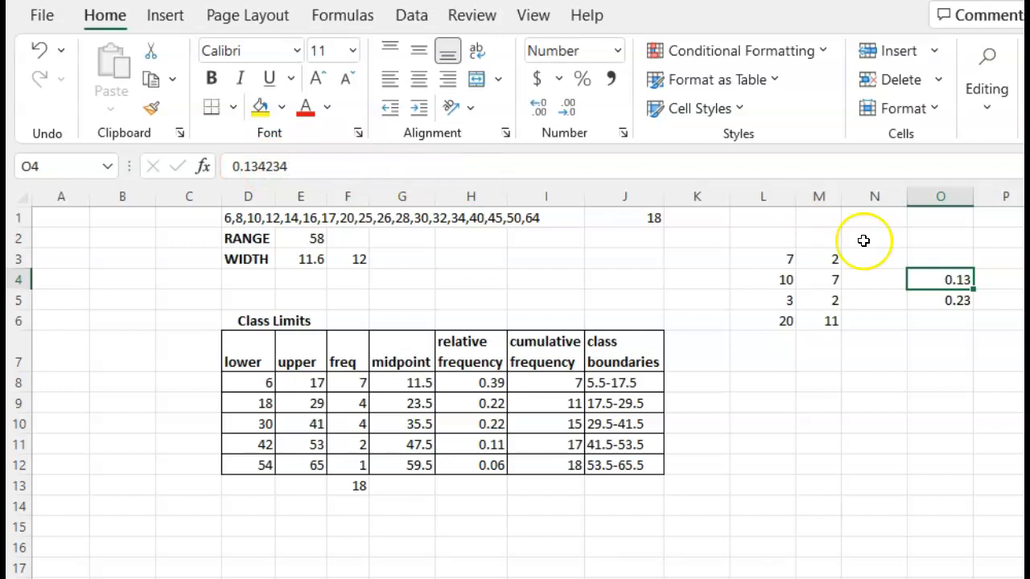
pyautogui.click(965, 301)
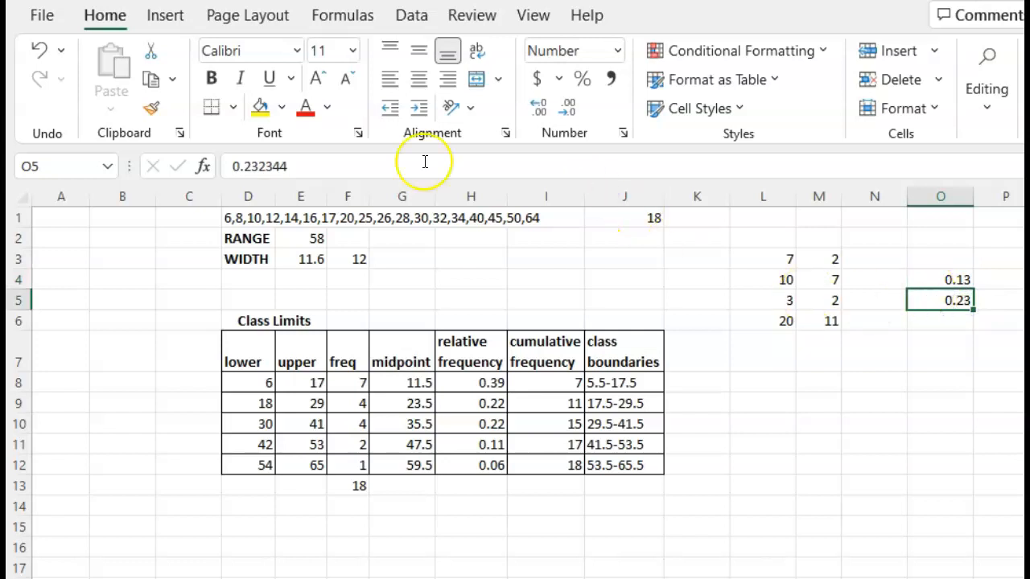
pyautogui.click(297, 172)
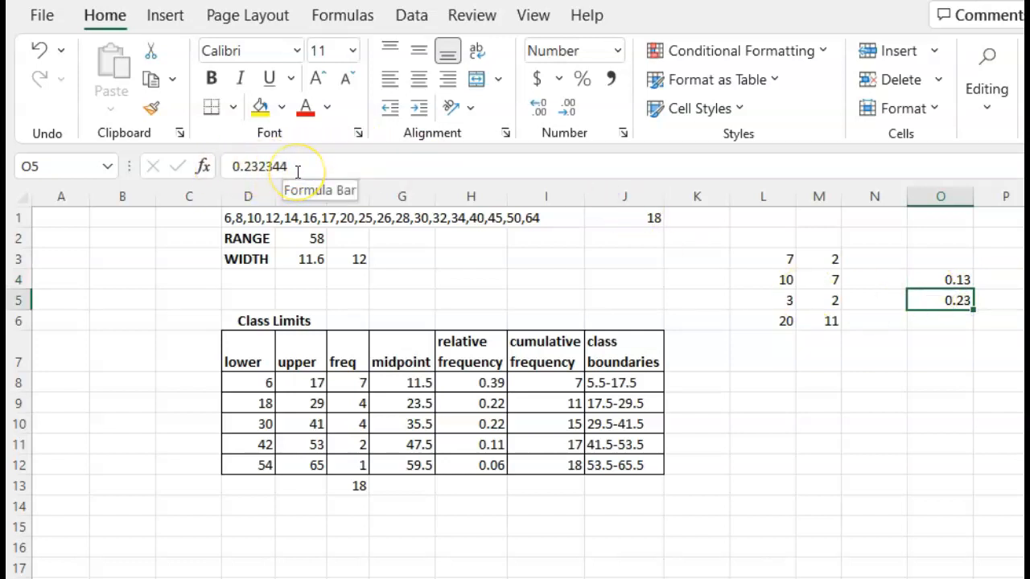